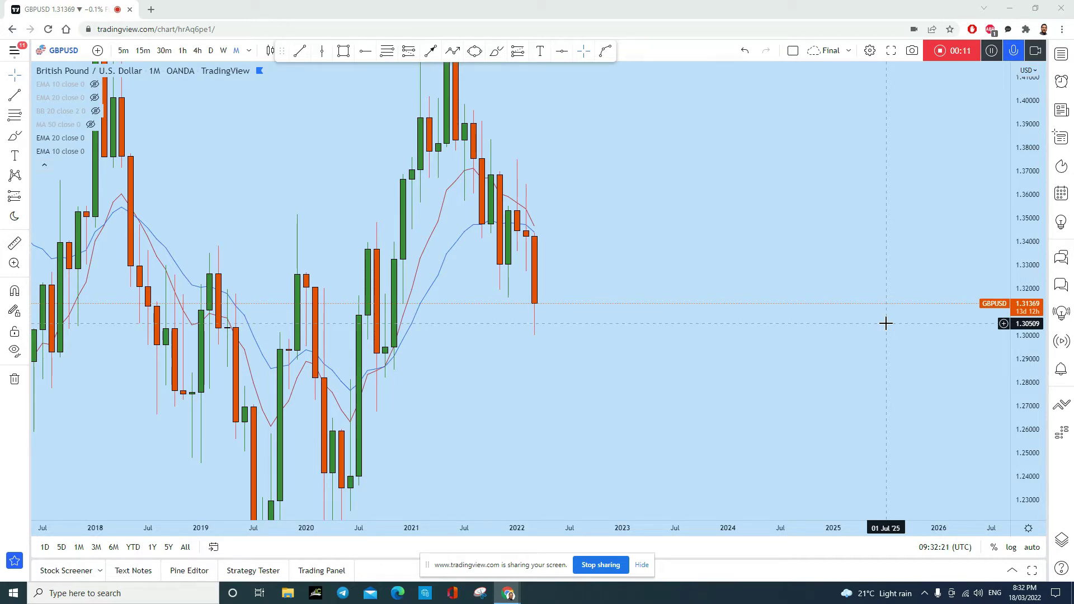
Place a horizontal ray at about 1.42515 across the 2018 and 2021 highs on the monthly chart.
scroll(863, 362, "down", 2)
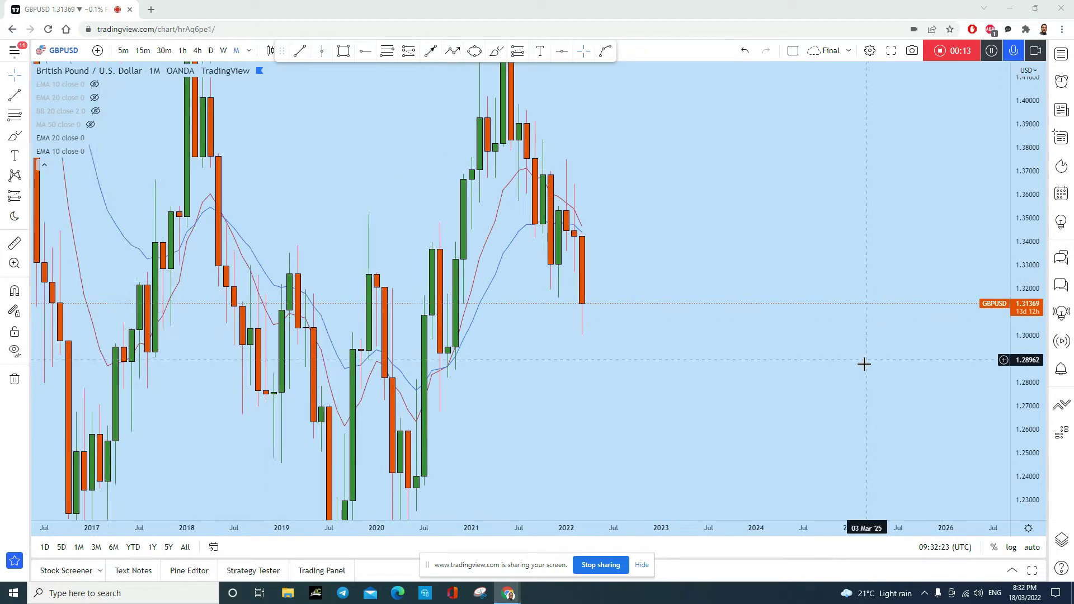
left_click_drag(1025, 215, 1022, 388)
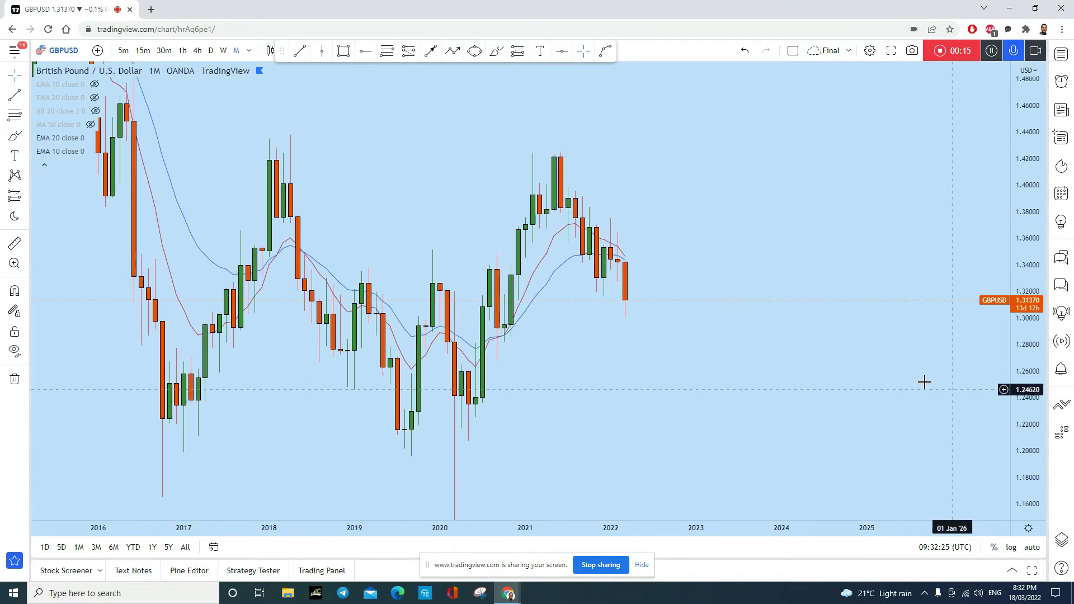
left_click_drag(721, 159, 705, 266)
scroll(801, 304, "down", 3)
left_click(366, 51)
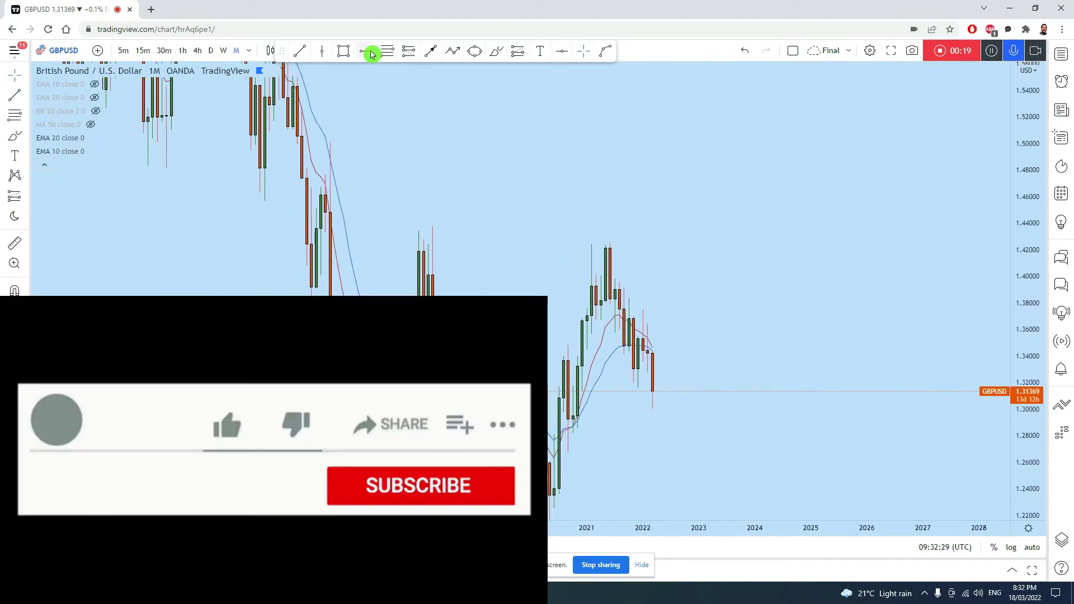
left_click(649, 241)
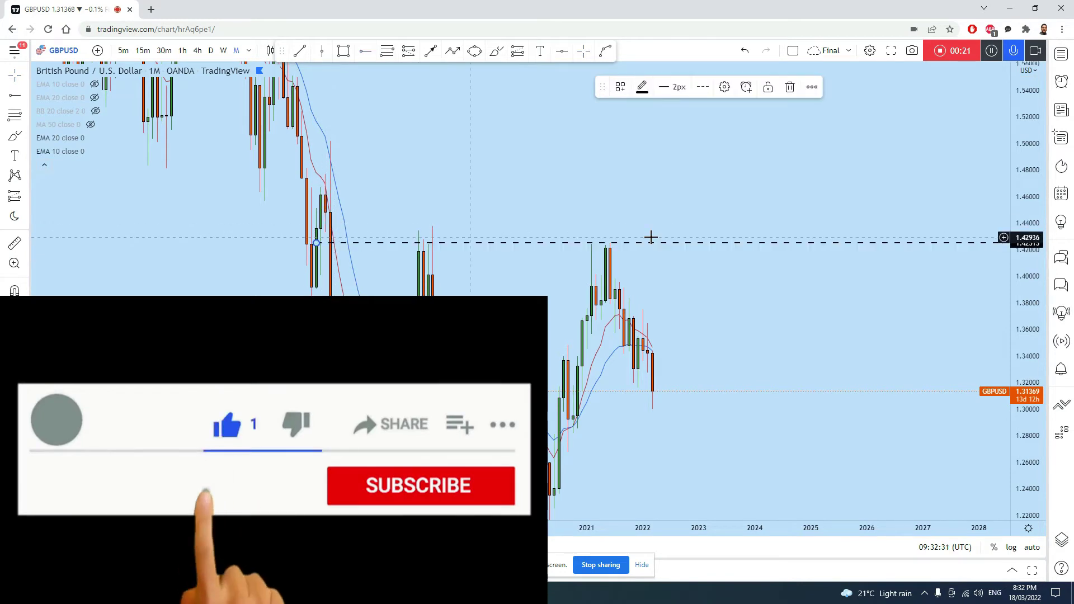
Brush freehand marks around the 2021 double top and along the decline into 2022, and undo them.
left_click(540, 58)
left_click(496, 51)
left_click(578, 239)
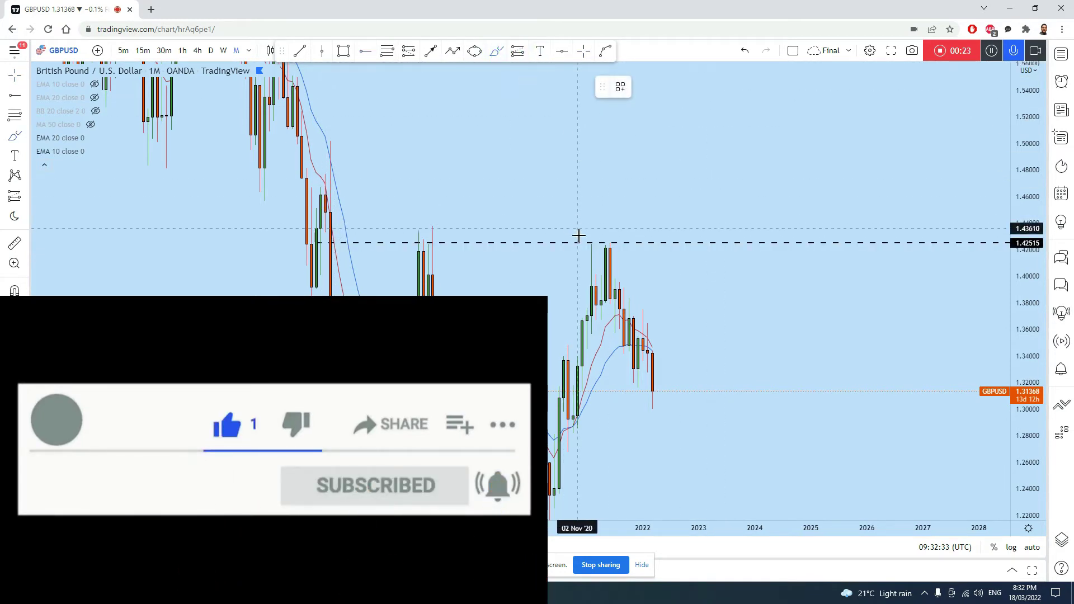
left_click(605, 229)
left_click_drag(607, 235, 620, 230)
mouse_move(618, 270)
left_mouse_down()
mouse_move(653, 275)
mouse_move(559, 290)
mouse_move(618, 233)
mouse_move(596, 227)
left_mouse_up()
left_click_drag(616, 290, 676, 418)
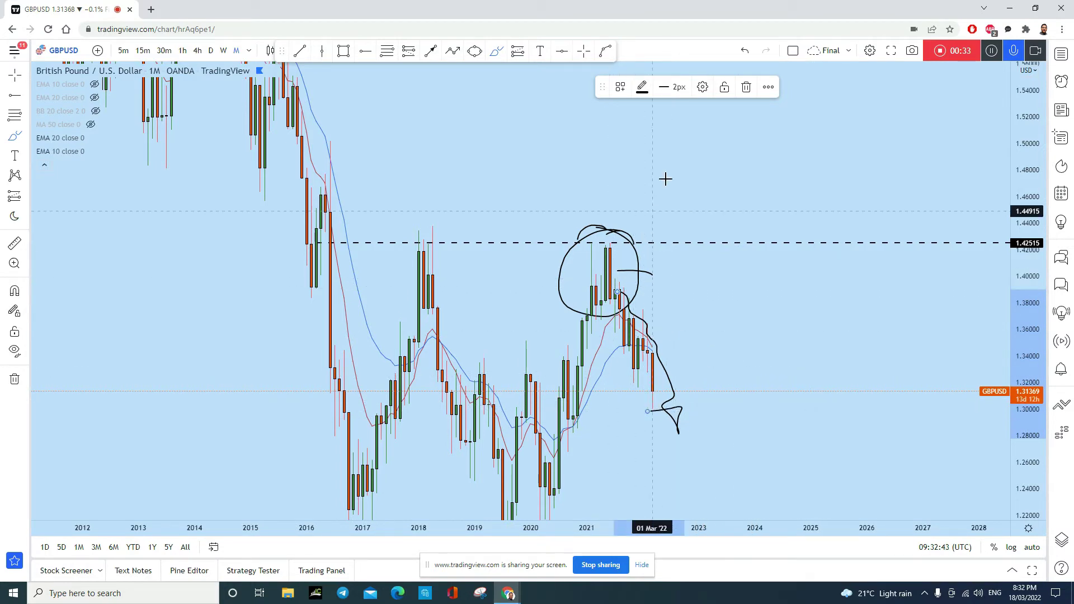
left_click(744, 49)
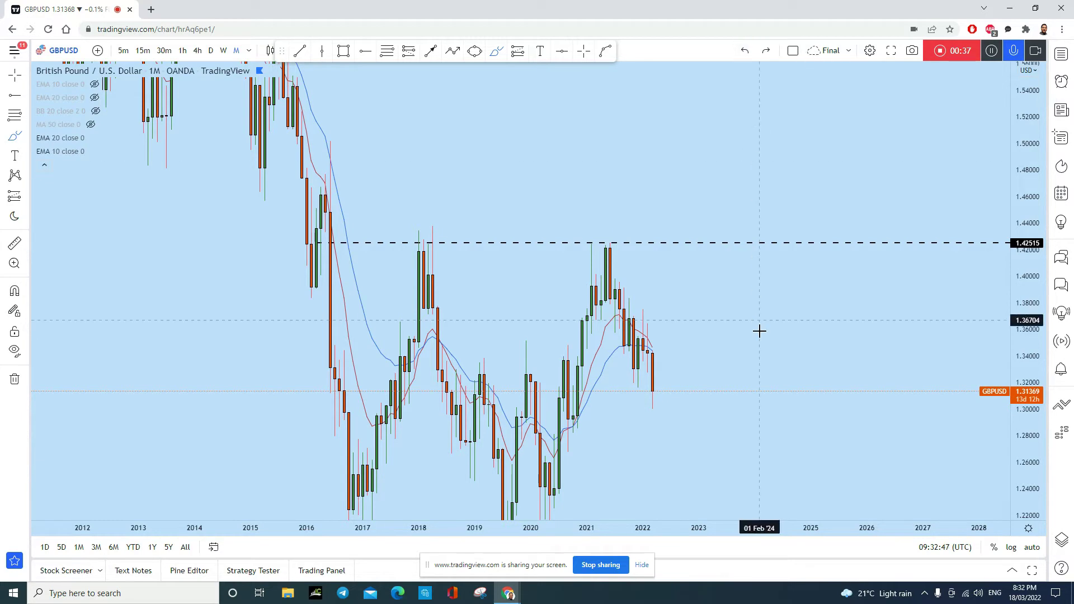
Brush a zigzag down arrow from the mid-2021 high past the latest candle, and undo it.
scroll(700, 319, "up", 2)
mouse_move(479, 286)
left_mouse_down()
mouse_move(568, 371)
mouse_move(577, 395)
mouse_move(564, 407)
left_mouse_up()
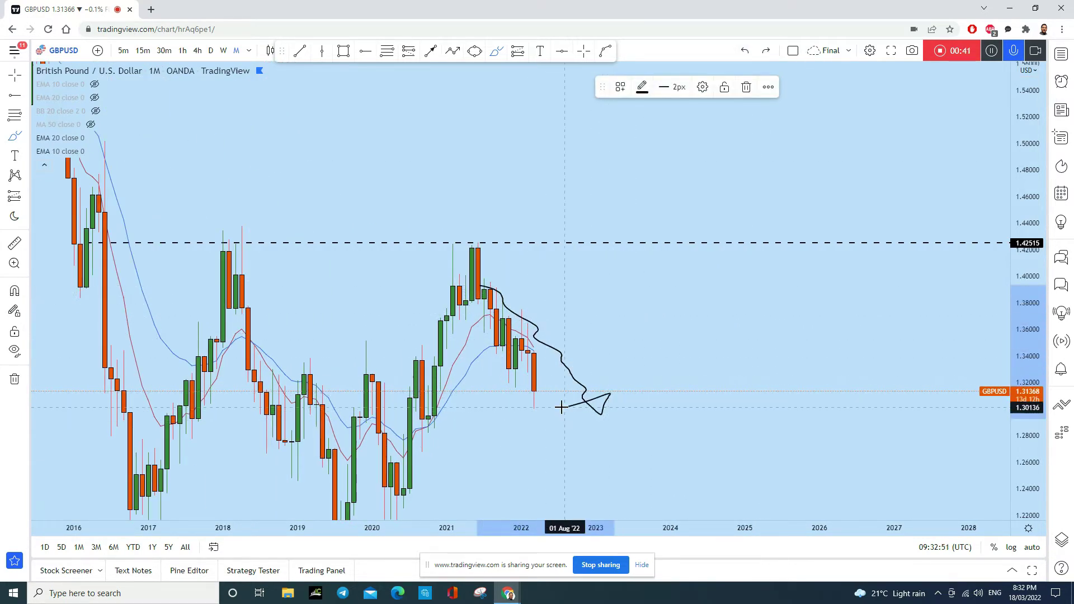
left_click(750, 54)
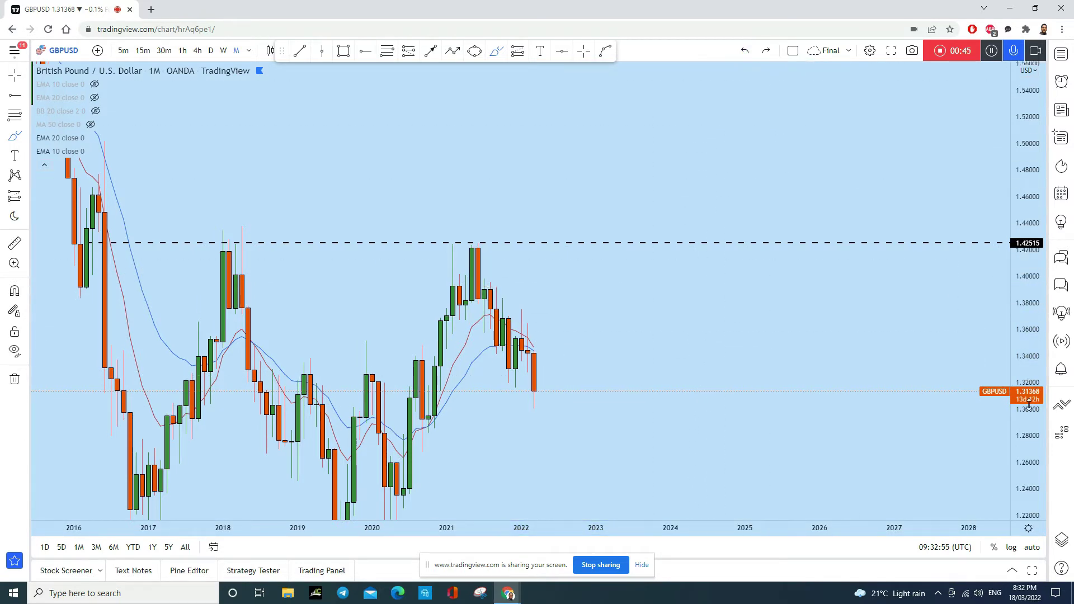
Draw a descending trend line from about 1.375 in September 2021 to about 1.298 in late 2022.
left_click_drag(1033, 463, 1028, 298)
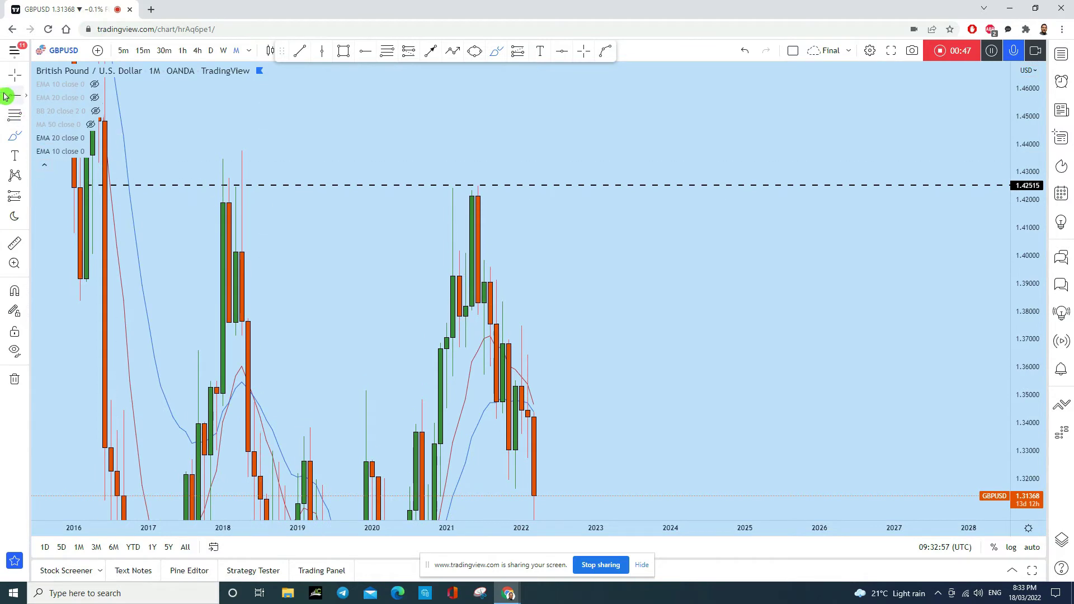
left_click_drag(682, 358, 805, 177)
scroll(763, 242, "up", 3)
left_click_drag(645, 221, 674, 235)
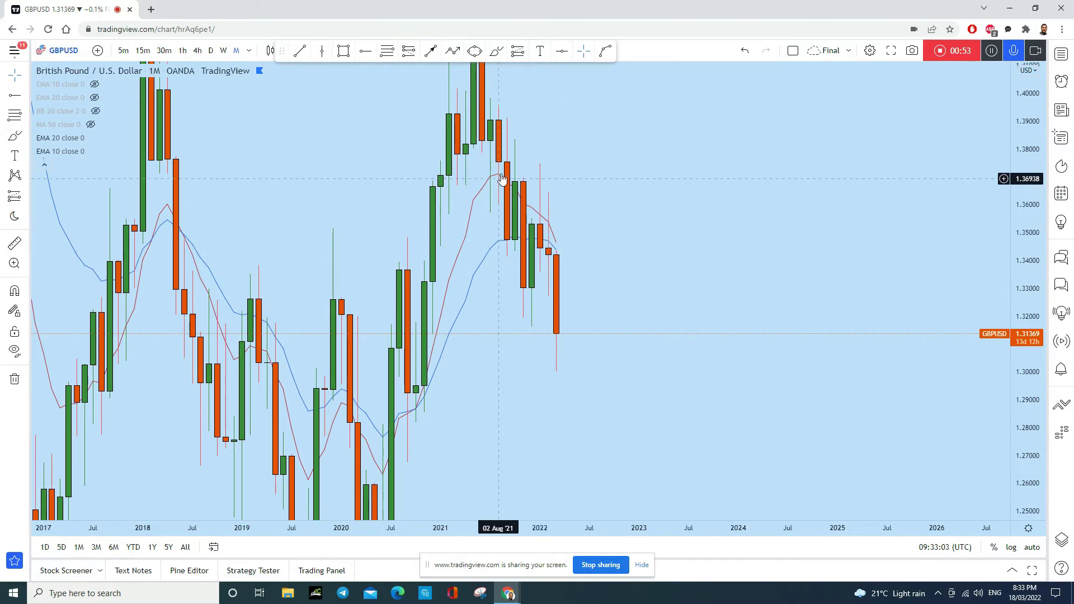
left_click(300, 51)
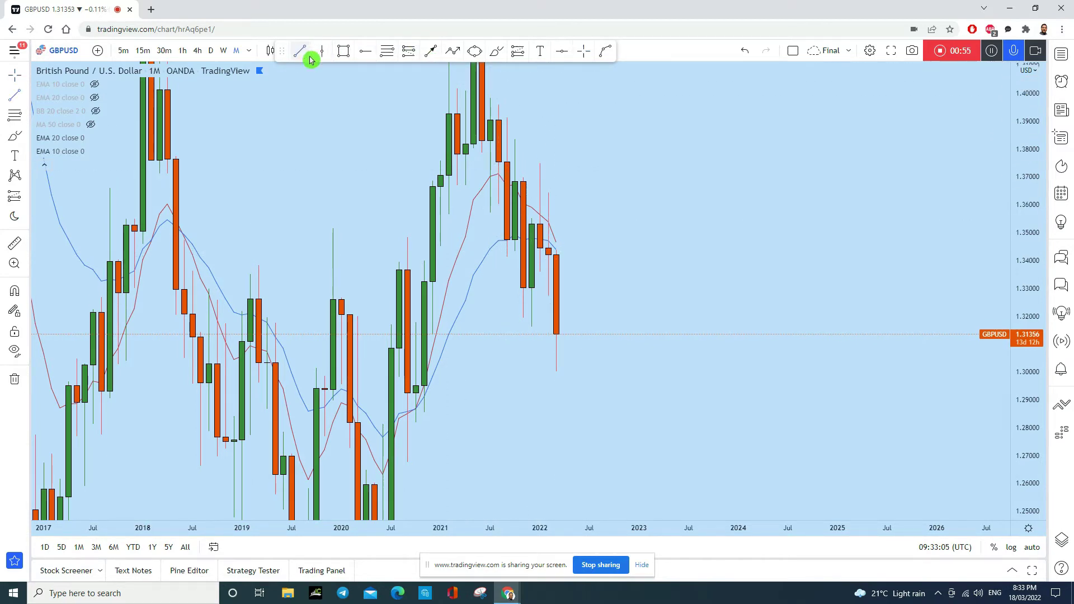
left_click(507, 160)
left_click(622, 374)
Brush a mark on the February 2022 candle at the trend line with a downward stroke, and undo it.
scroll(738, 220, "up", 2)
left_click(497, 51)
left_click(589, 222)
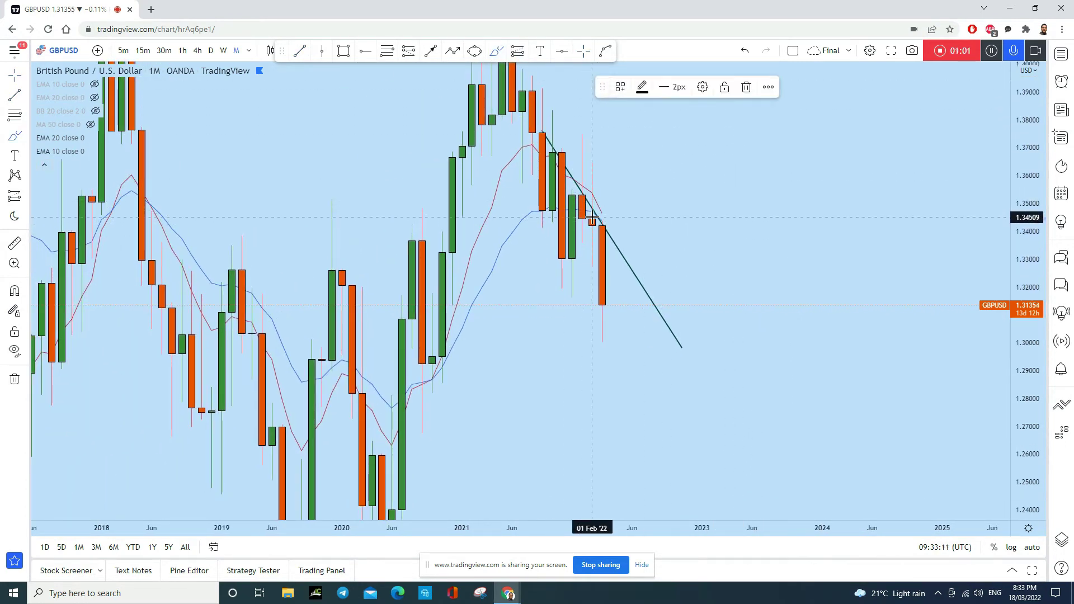
left_click_drag(593, 221, 602, 407)
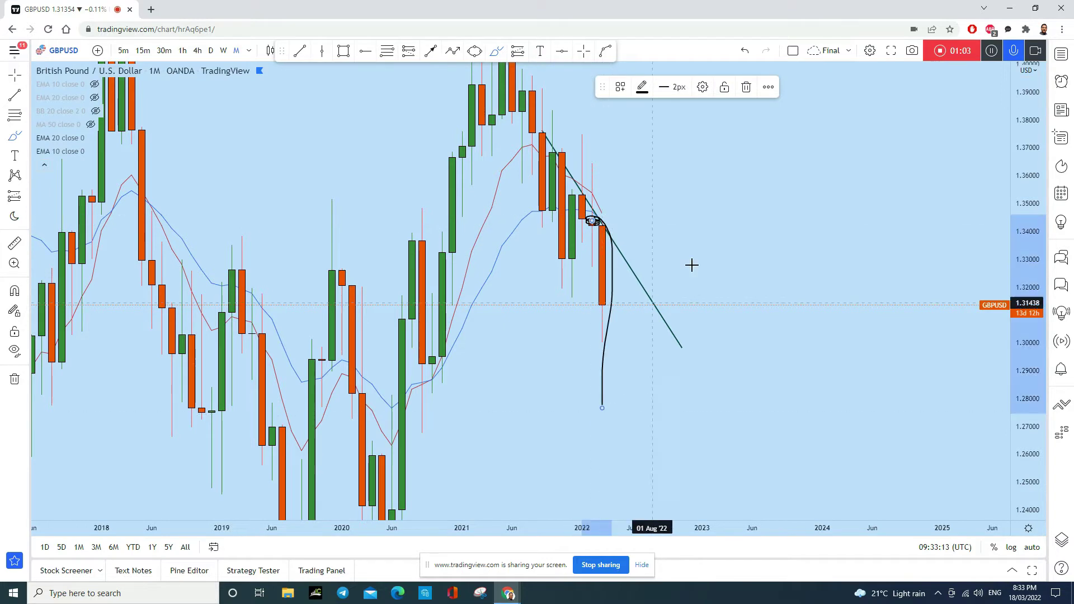
left_click(745, 50)
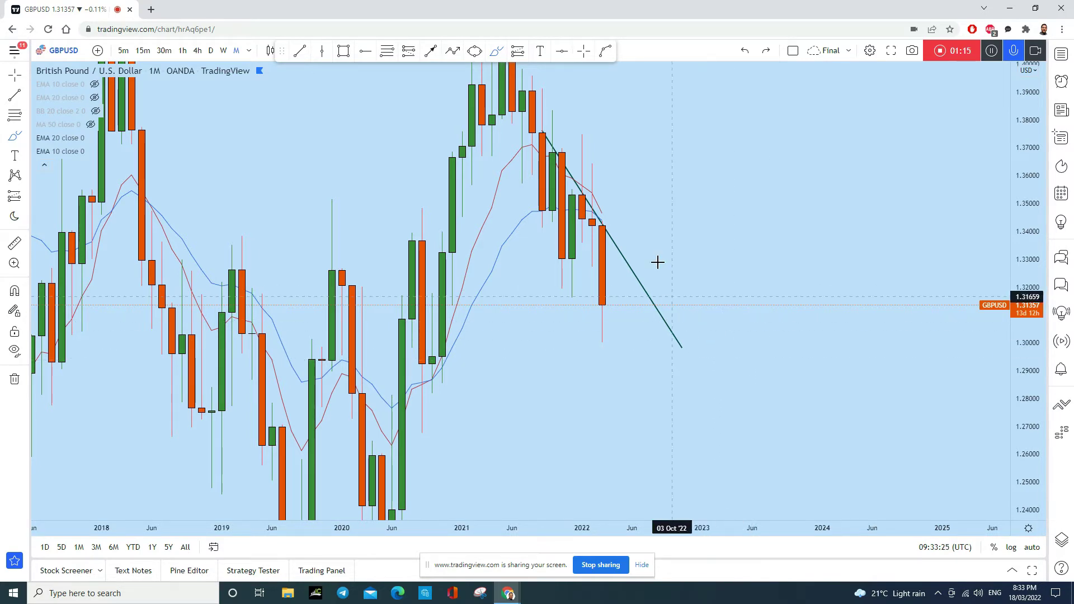
Place a horizontal ray at about 1.29250, starting in July 2019, as the support level below price.
left_click(366, 57)
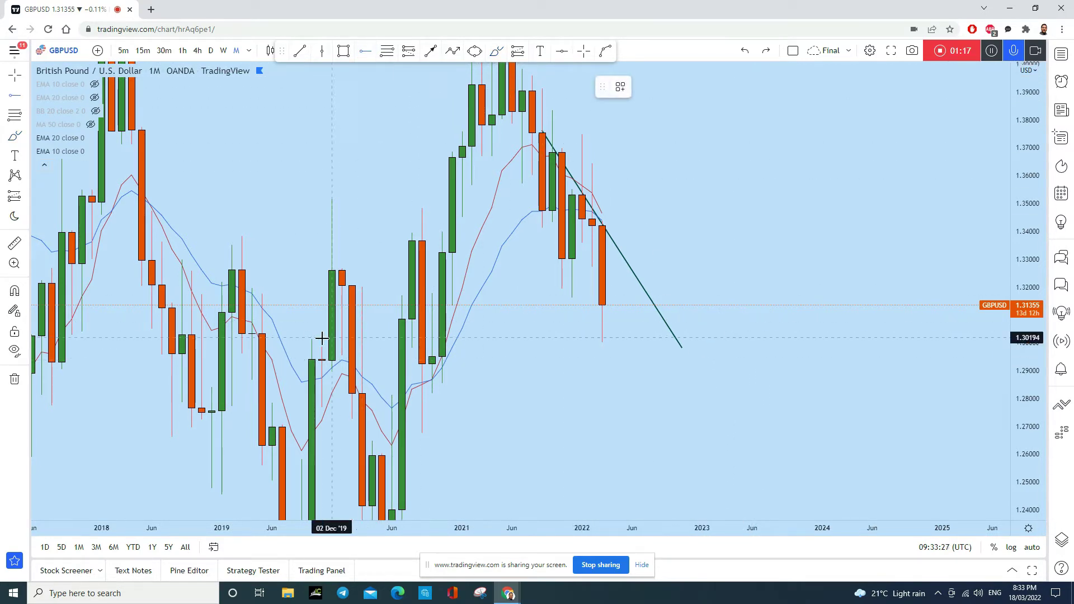
left_click(280, 364)
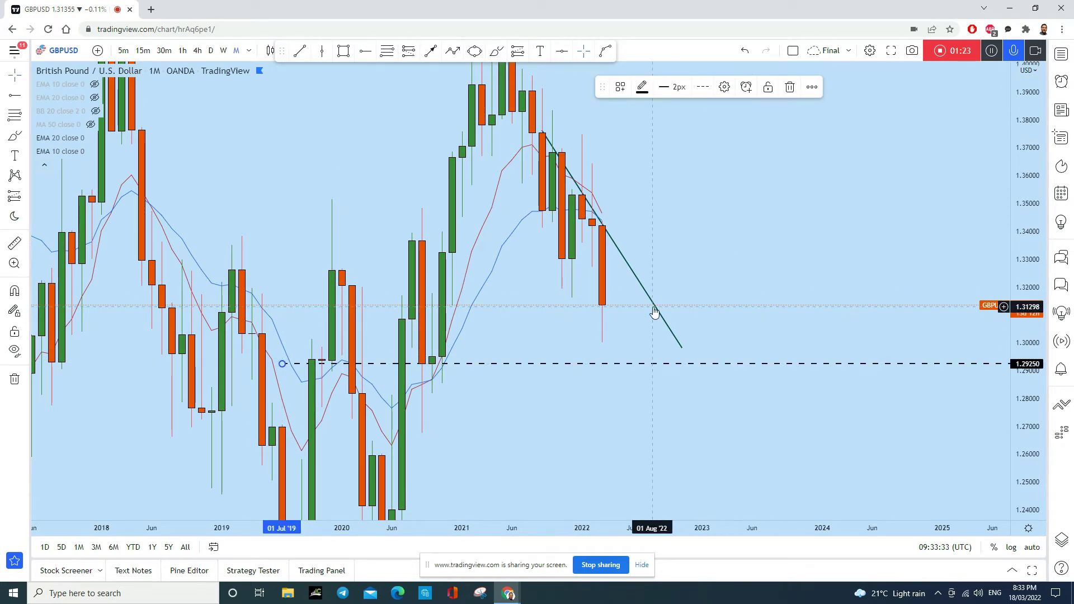
Circle the late-2020 candle body at the 1.29250 level and brush a zigzag toward 2022, and undo both strokes.
left_click(563, 52)
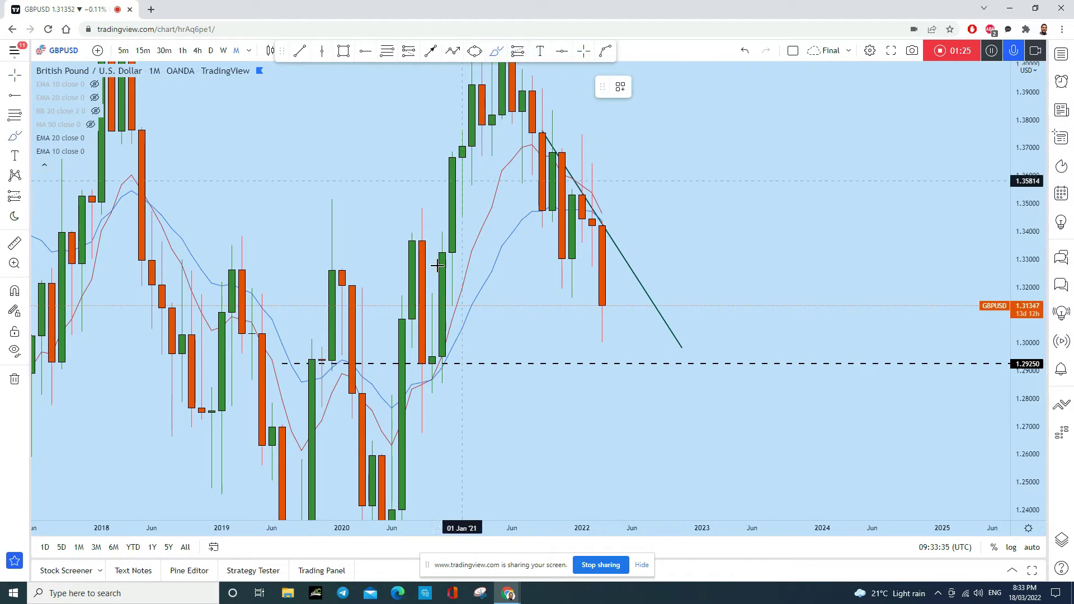
left_click_drag(442, 354, 432, 358)
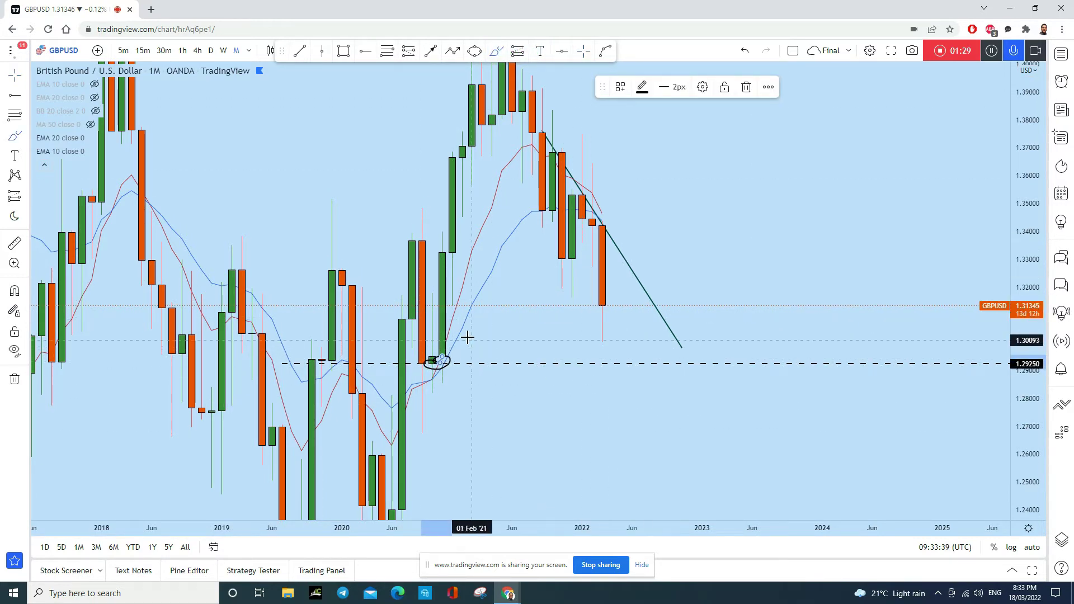
mouse_move(443, 334)
left_mouse_down()
mouse_move(480, 337)
mouse_move(501, 311)
mouse_move(520, 307)
mouse_move(546, 319)
mouse_move(565, 312)
mouse_move(586, 332)
left_mouse_up()
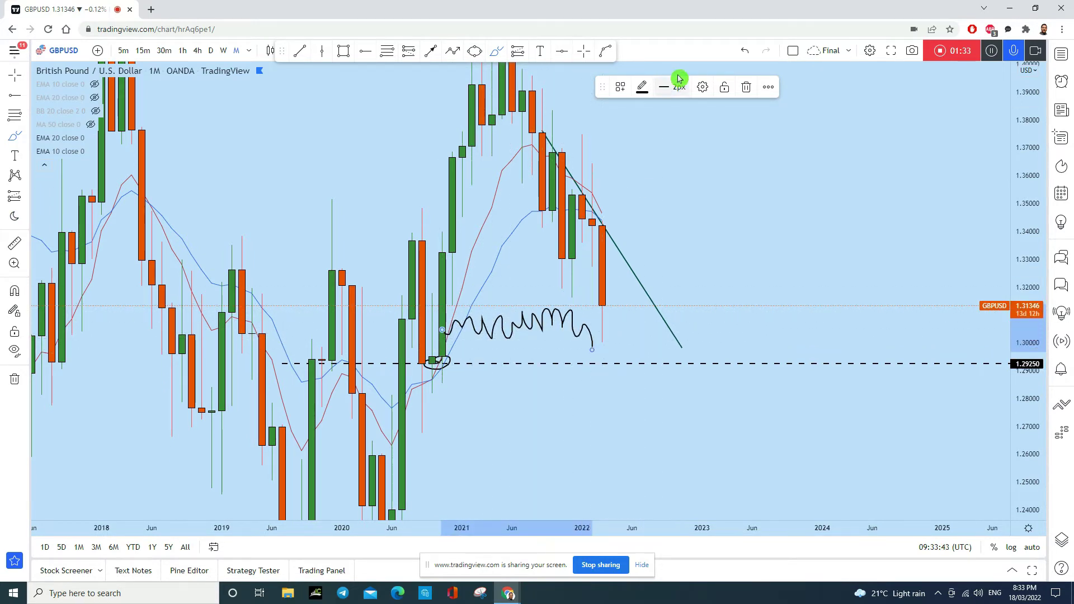
left_click(745, 51)
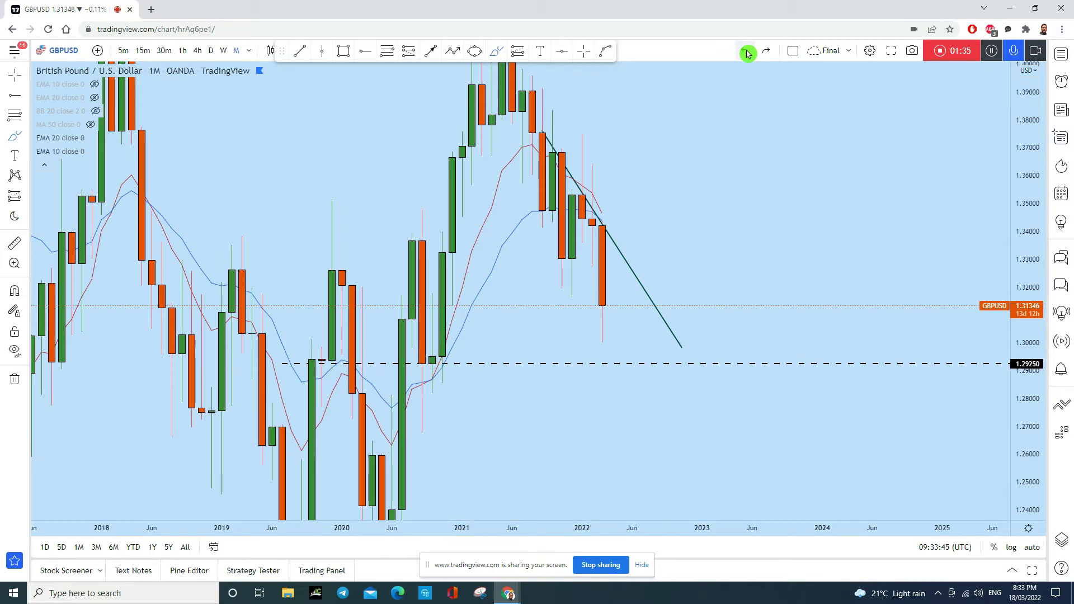
Switch the chart to the weekly timeframe and enlarge the latest candles above the 1.29250 level.
left_click(230, 50)
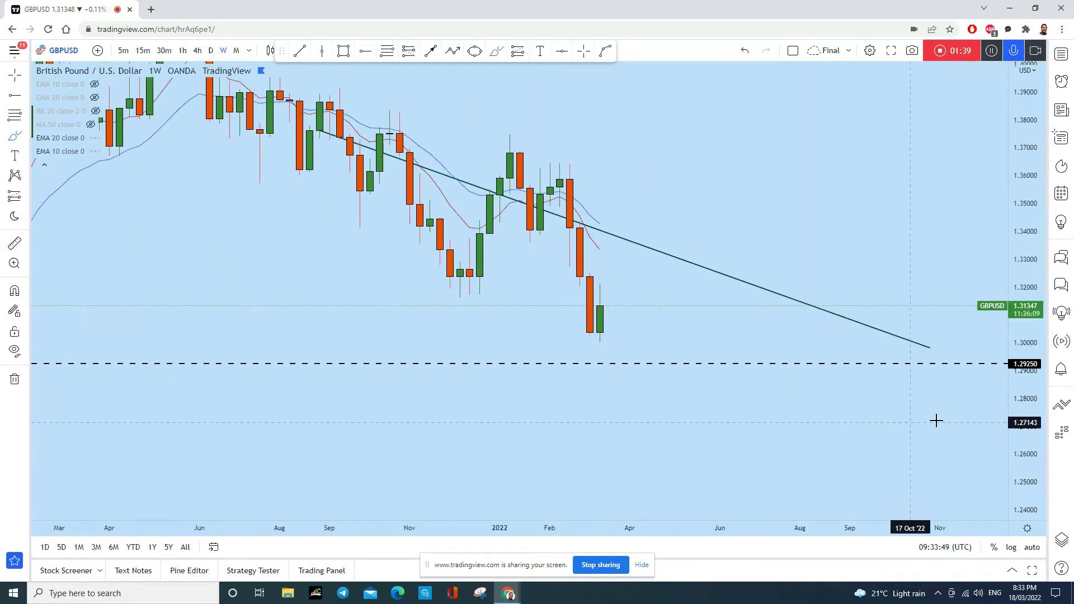
left_click_drag(1026, 481, 1015, 376)
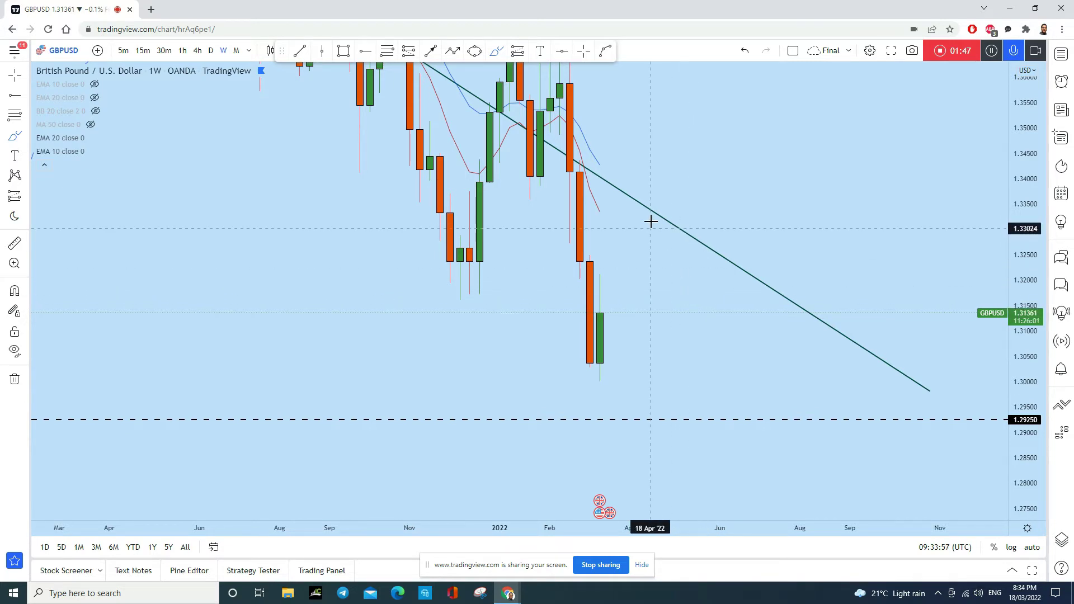
left_click_drag(1019, 217, 1020, 247)
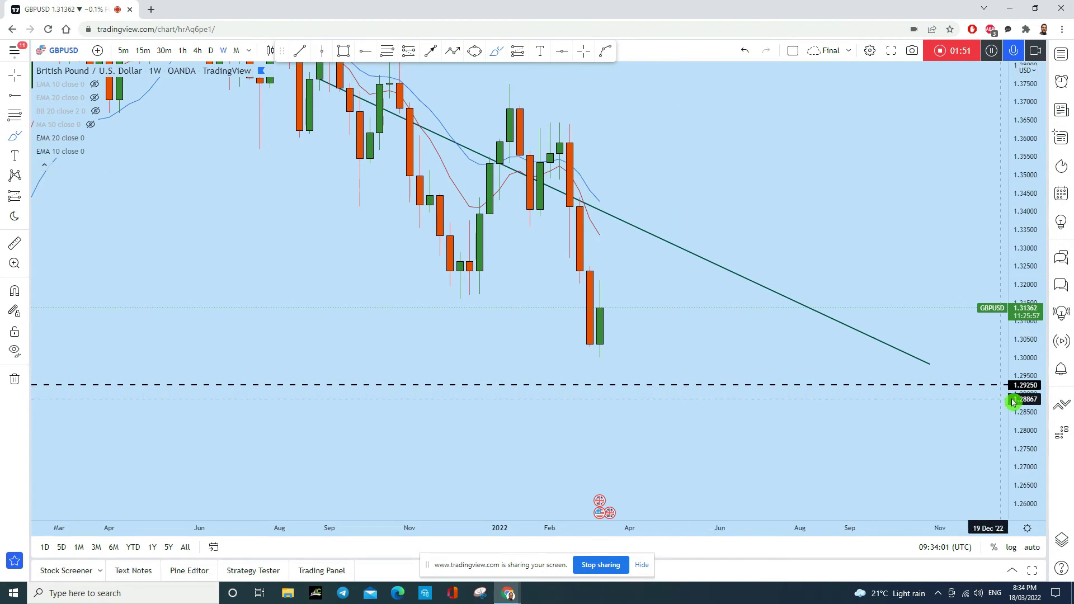
left_click_drag(1021, 439, 1020, 367)
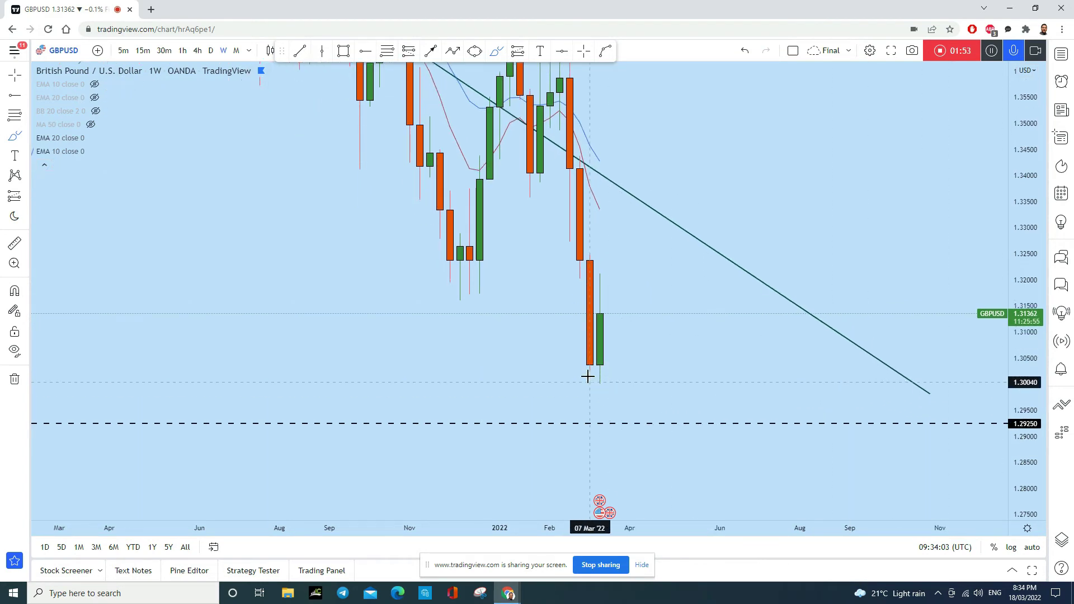
Brush an upward stroke from the low of the latest weekly candle, and undo it.
left_click(495, 52)
mouse_move(608, 375)
left_mouse_down()
mouse_move(599, 371)
mouse_move(609, 328)
mouse_move(640, 250)
left_mouse_up()
left_click(745, 50)
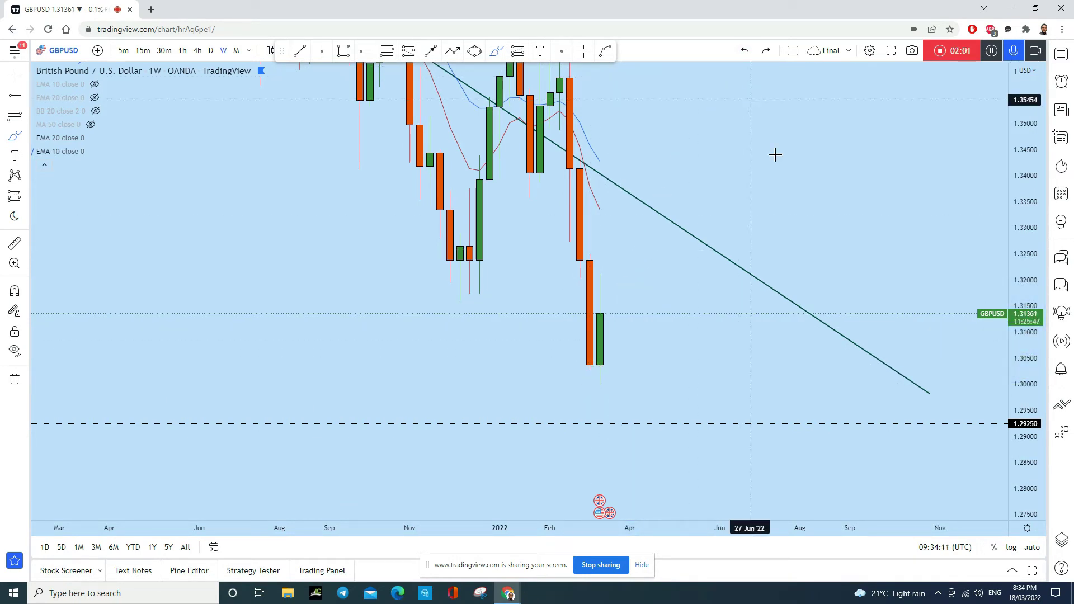
Try a Fibonacci retracement from about 1.36405 down to about 1.30014 over the February–March 2022 decline, and undo it.
left_click_drag(1031, 254, 1030, 384)
scroll(775, 330, "up", 3)
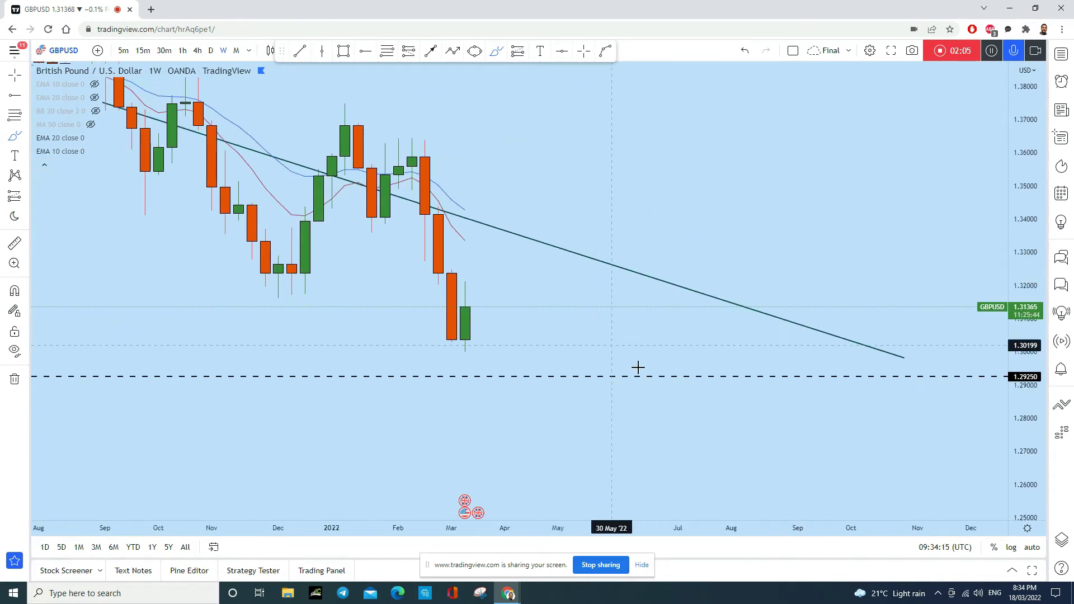
scroll(748, 364, "down", 2)
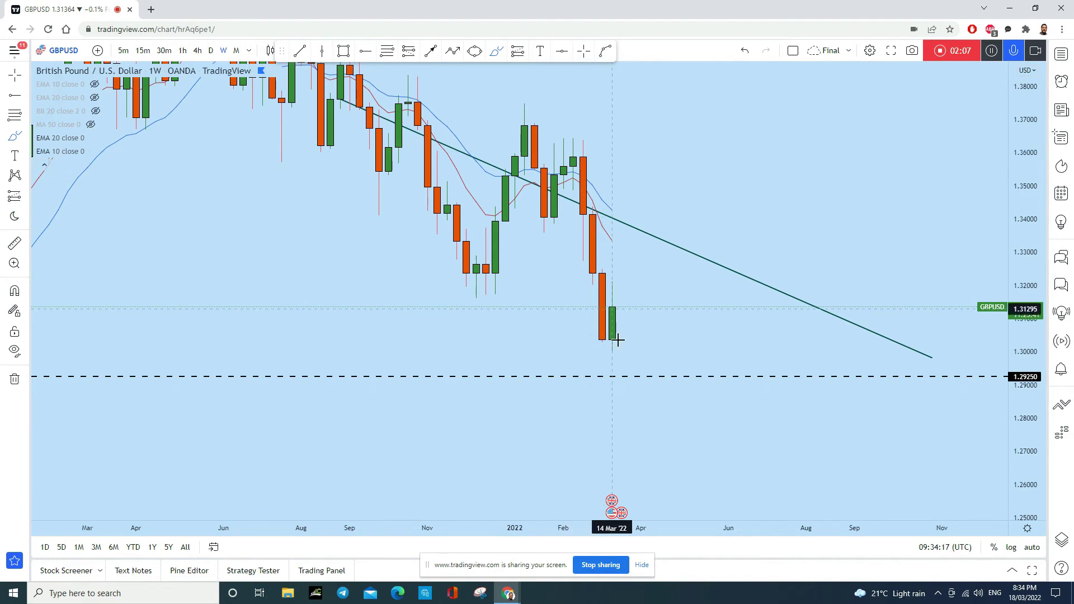
left_click(442, 60)
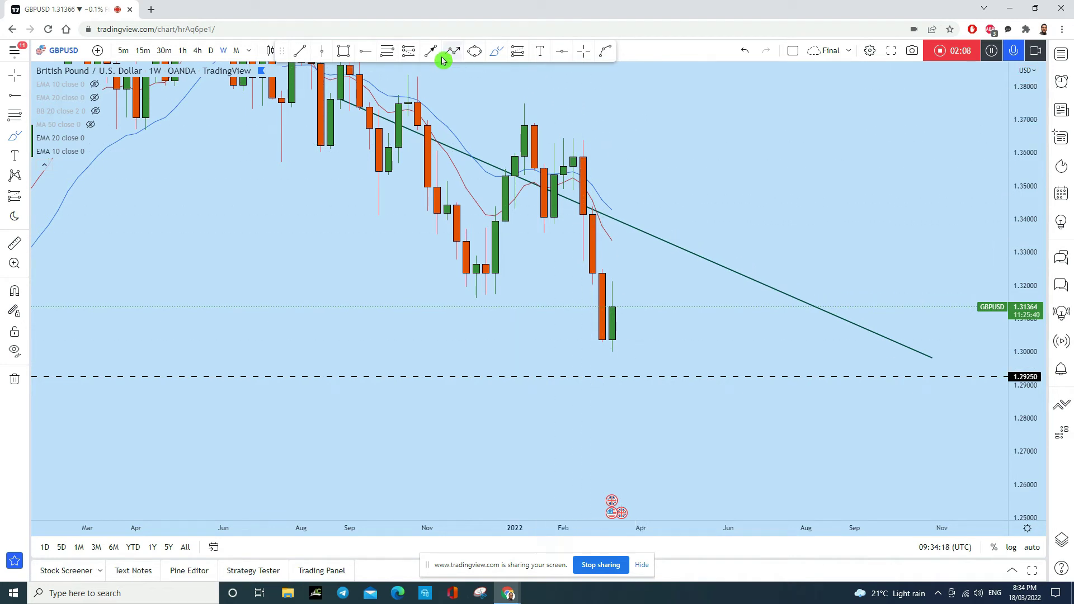
left_click(390, 52)
left_click(651, 140)
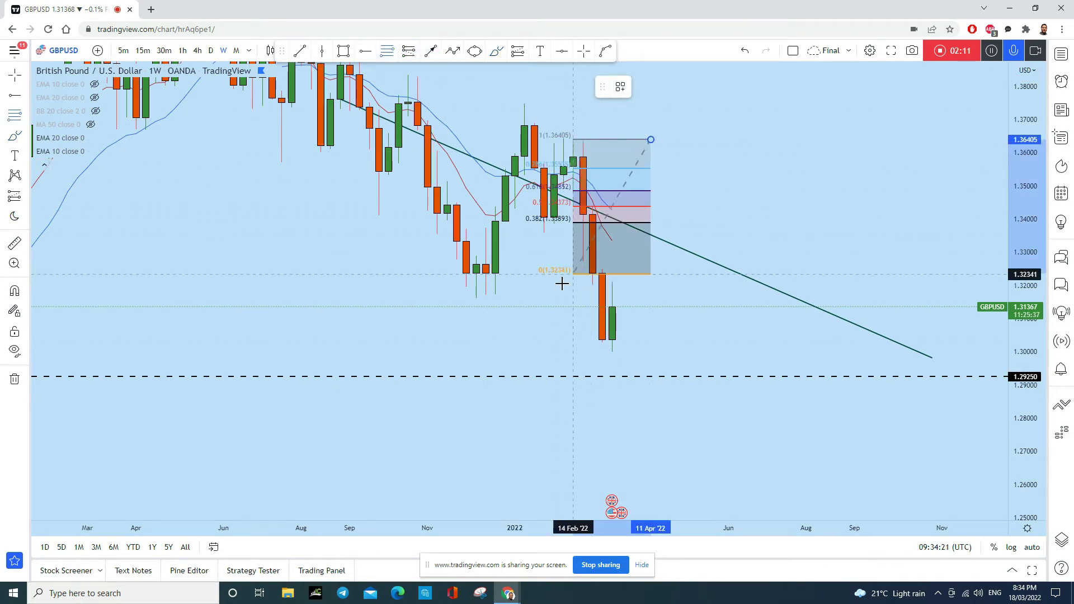
left_click(494, 351)
scroll(698, 326, "up", 3)
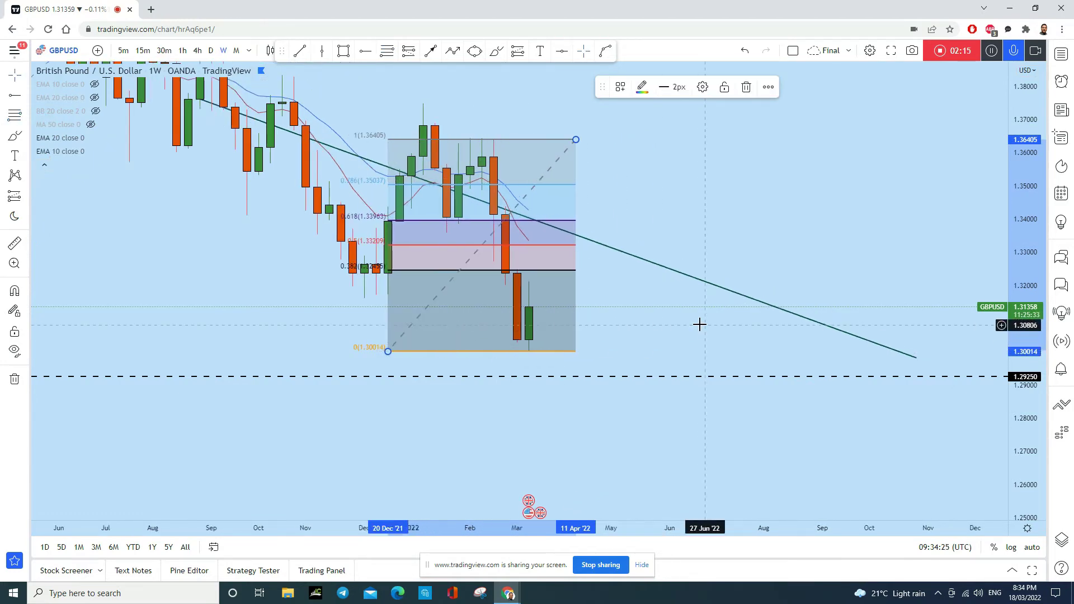
left_click_drag(635, 312, 722, 330)
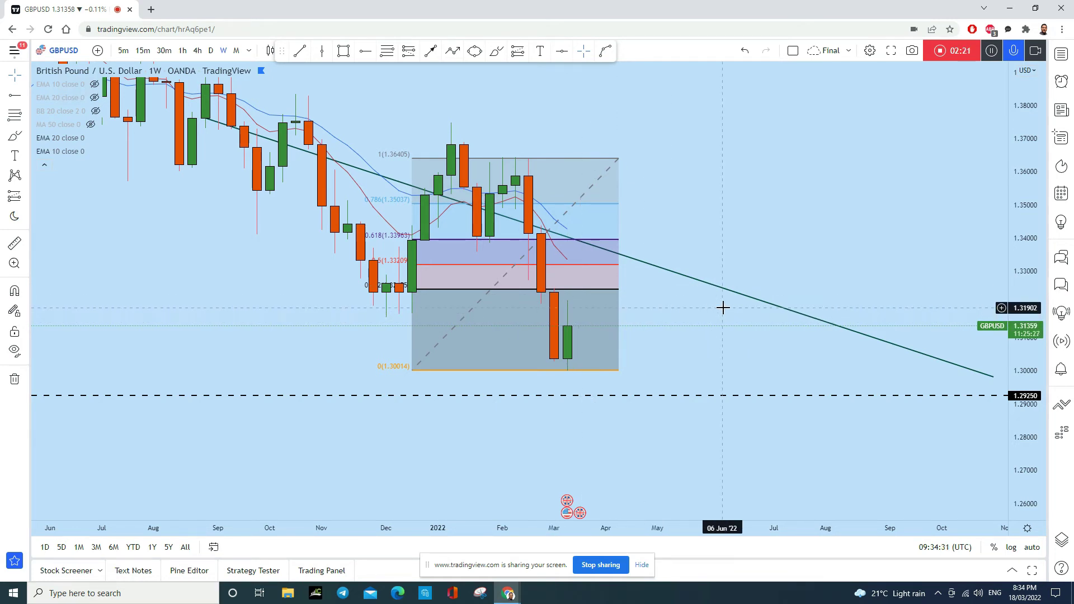
left_click(747, 56)
left_click(748, 55)
Place a horizontal ray from October 2021 along the December 2021 weekly lows and adjust it to about 1.32257.
scroll(731, 360, "down", 4)
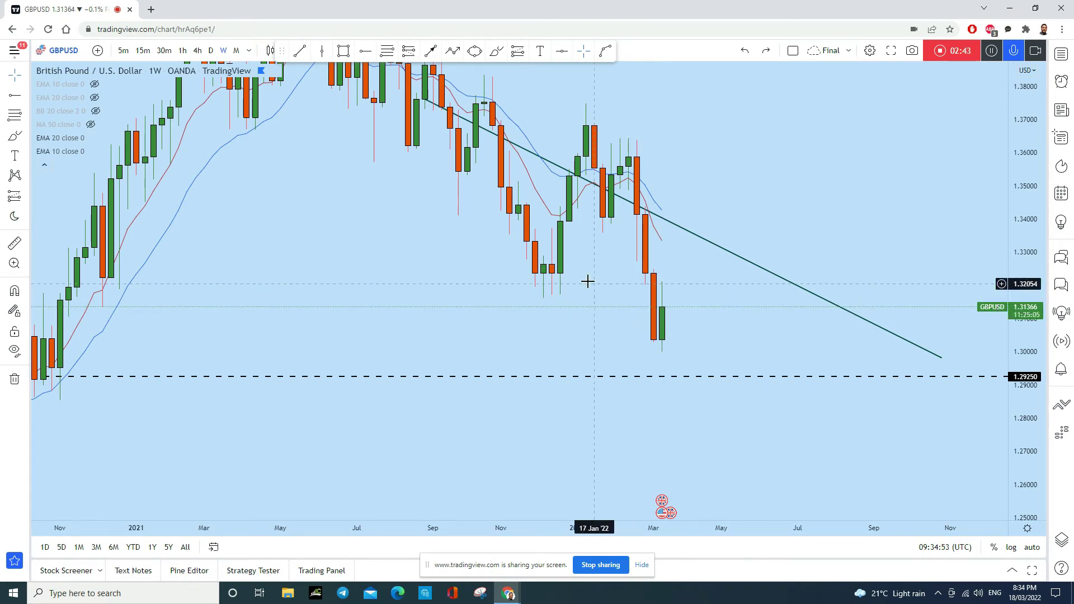
left_click(364, 53)
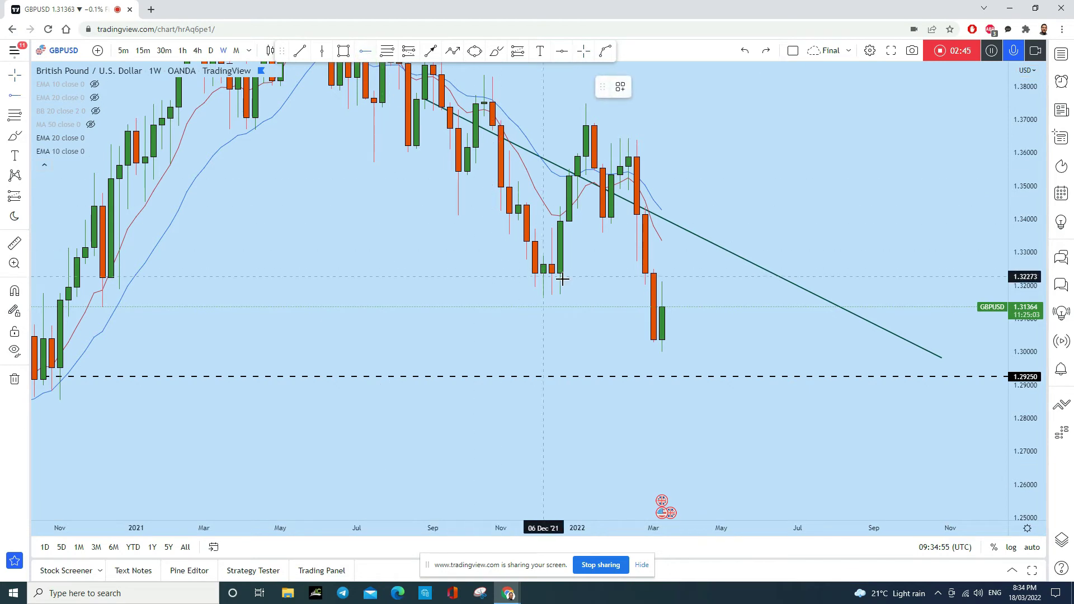
left_click(469, 273)
left_click_drag(738, 278, 745, 282)
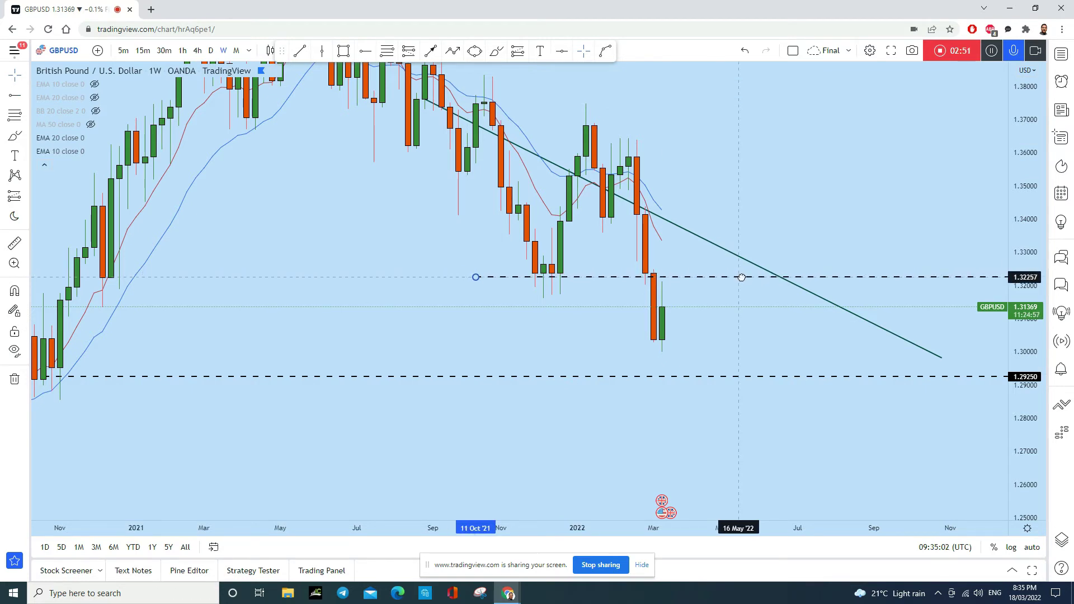
Brush circles and a line along the December 2021 lows and a projected fall from 1.32257 past 1.29250, and undo them.
left_click(500, 54)
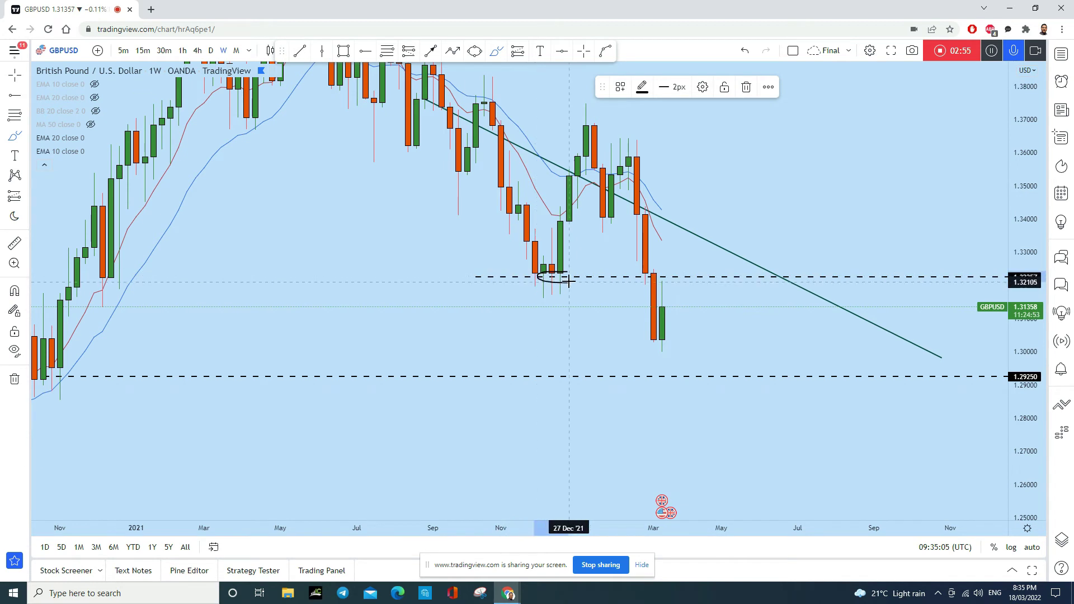
mouse_move(529, 269)
left_mouse_down()
mouse_move(576, 278)
mouse_move(533, 278)
mouse_move(552, 268)
mouse_move(739, 280)
left_mouse_up()
mouse_move(662, 275)
left_mouse_down()
mouse_move(654, 281)
mouse_move(681, 283)
mouse_move(715, 396)
mouse_move(730, 383)
mouse_move(670, 388)
left_mouse_up()
scroll(784, 290, "up", 3)
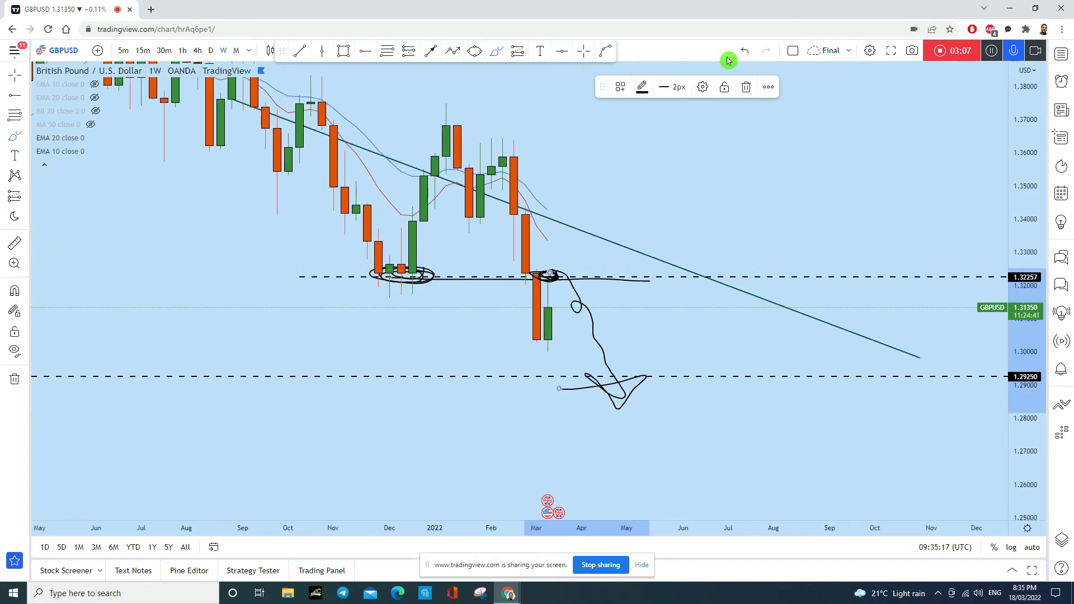
left_click(747, 52)
left_click(747, 51)
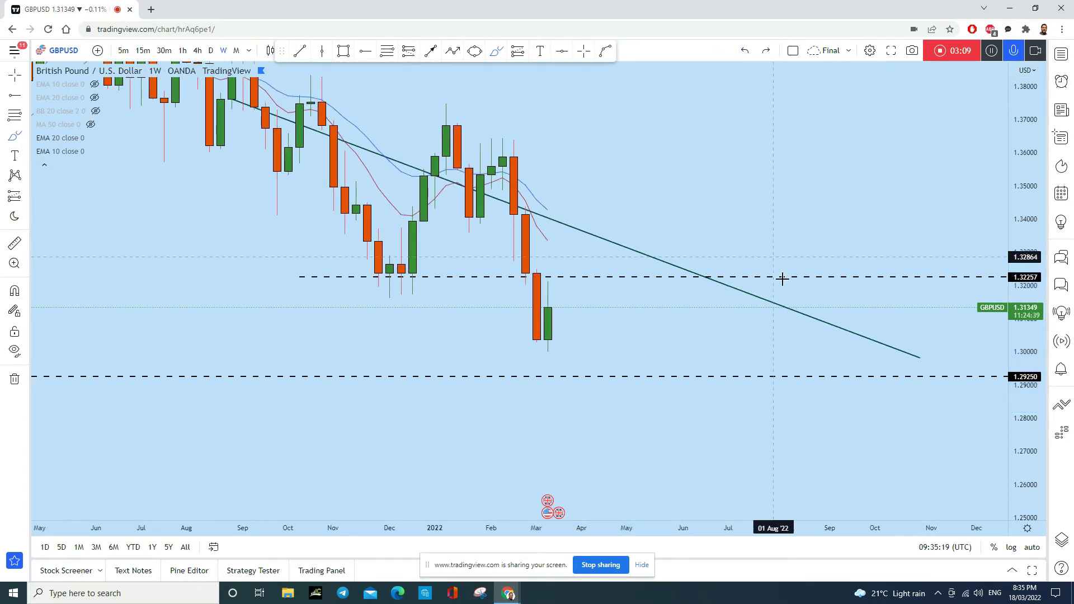
Switch the chart to the daily timeframe and enlarge the March 2022 candles between the 1.32257 and 1.29250 levels.
scroll(782, 278, "down", 3)
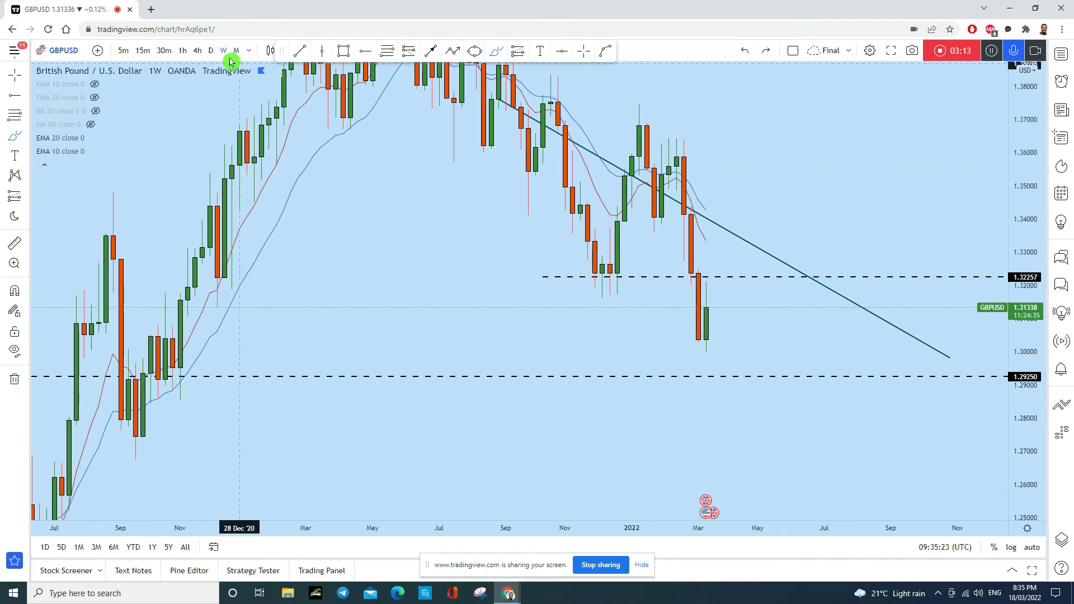
left_click(212, 50)
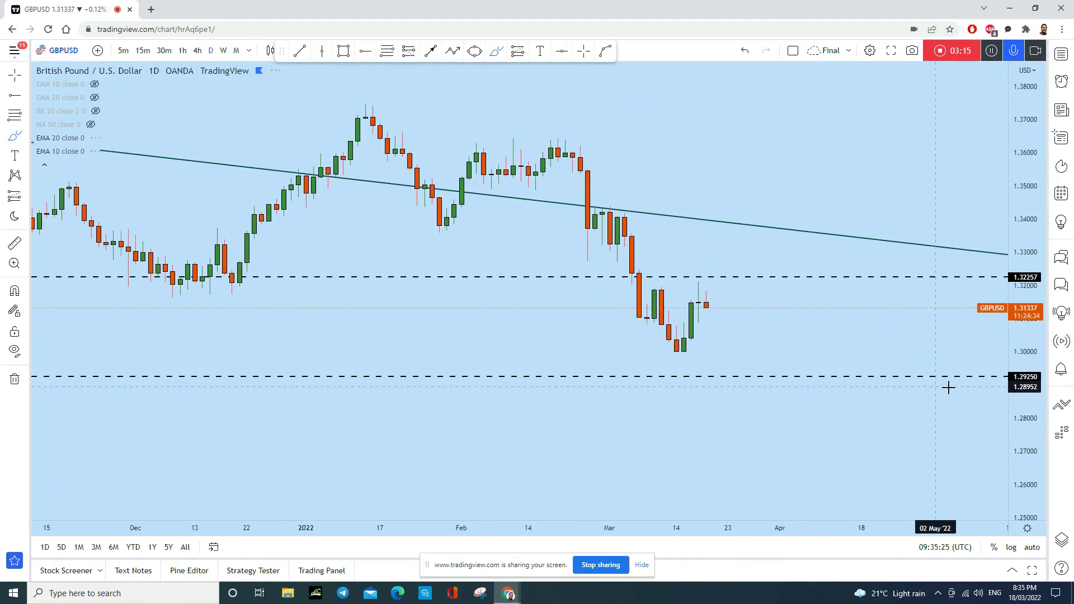
left_click_drag(1016, 454, 1010, 197)
scroll(839, 312, "up", 2)
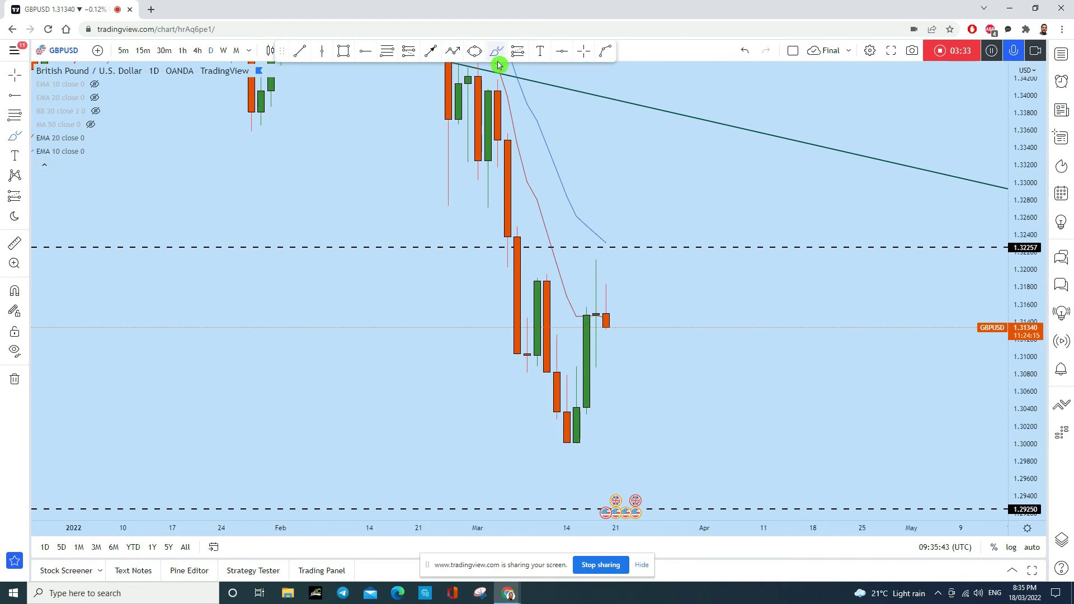
Brush a wavy downward arrow from the latest daily candle, and undo it.
mouse_move(609, 310)
left_mouse_down()
mouse_move(641, 358)
mouse_move(639, 382)
mouse_move(676, 374)
mouse_move(625, 383)
left_mouse_up()
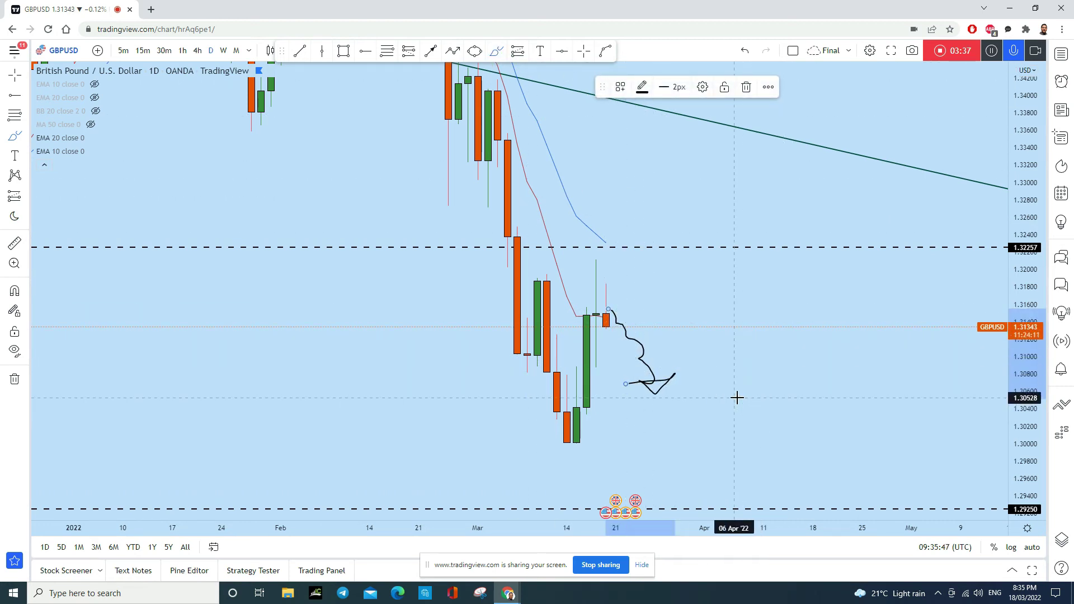
left_click(745, 51)
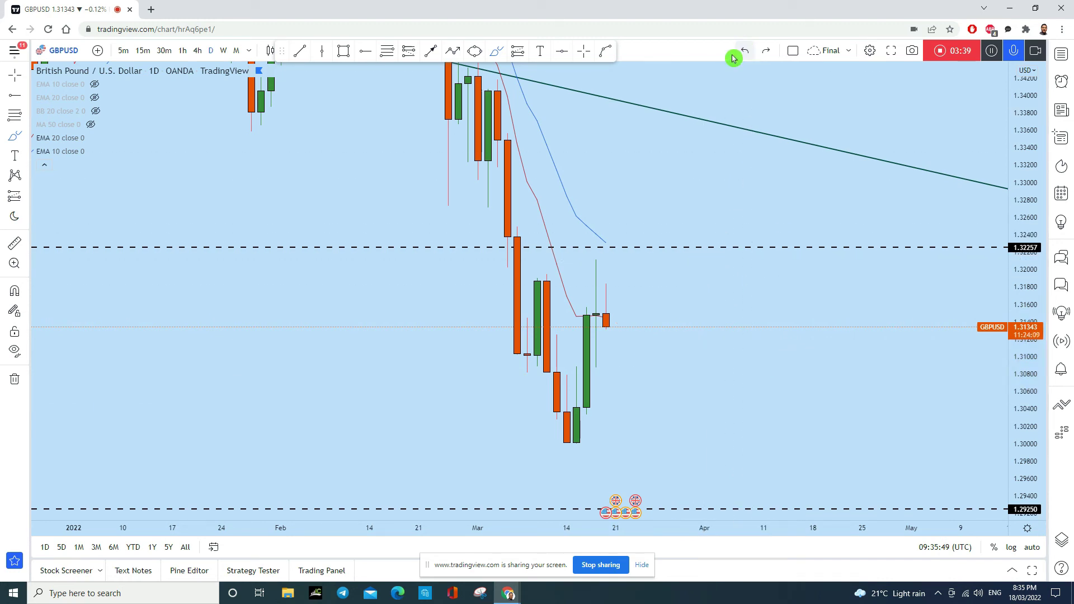
Switch the chart to the 4-hour timeframe and enlarge the March 2022 candles below the 1.32257 level.
left_click(197, 50)
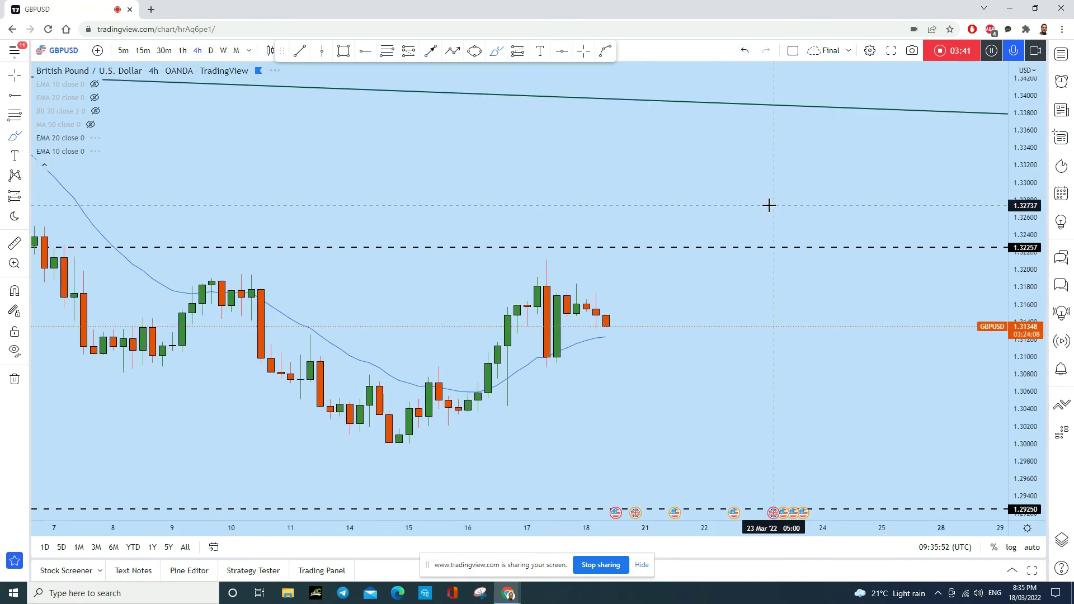
scroll(783, 288, "down", 4)
left_click_drag(1022, 445, 1022, 249)
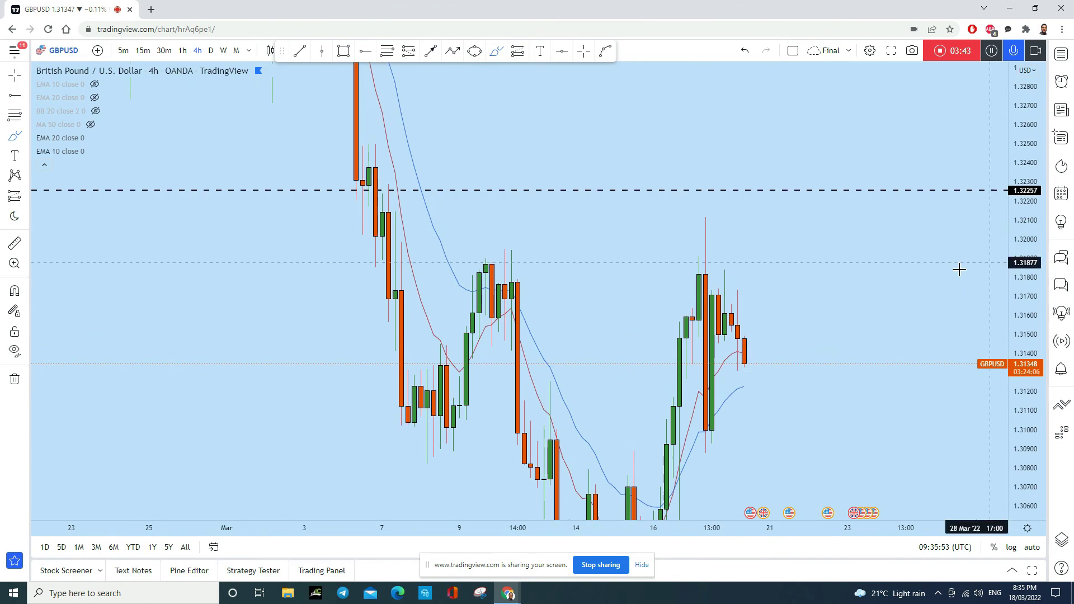
scroll(702, 308, "up", 3)
scroll(702, 308, "down", 2)
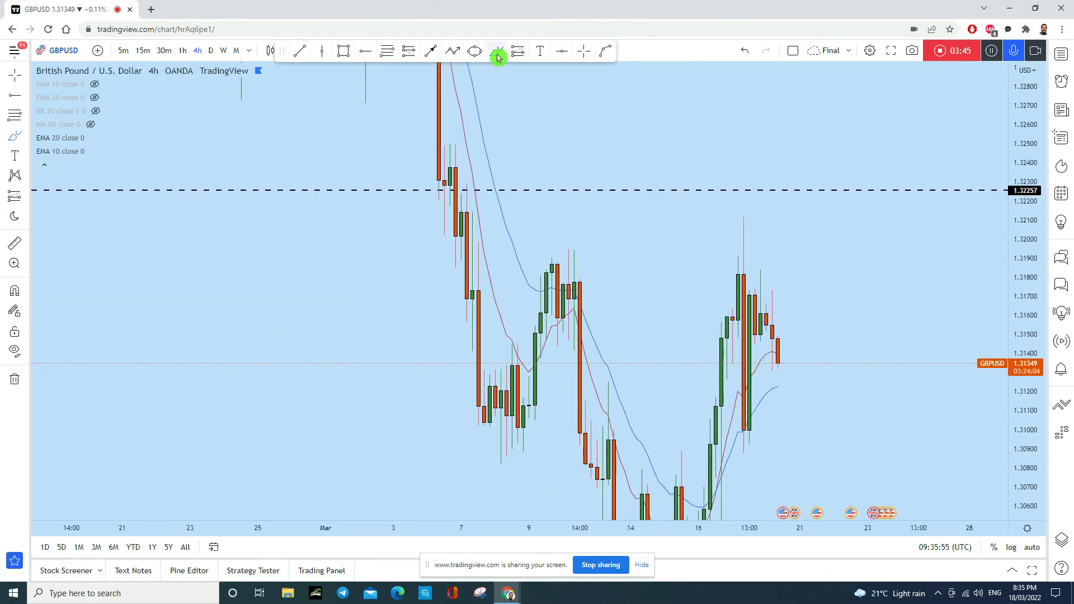
Brush marks at the 17 March high and the 9–10 March highs, and undo them.
left_click_drag(734, 228, 767, 224)
left_click_drag(552, 256, 619, 259)
left_click(745, 51)
left_click(745, 50)
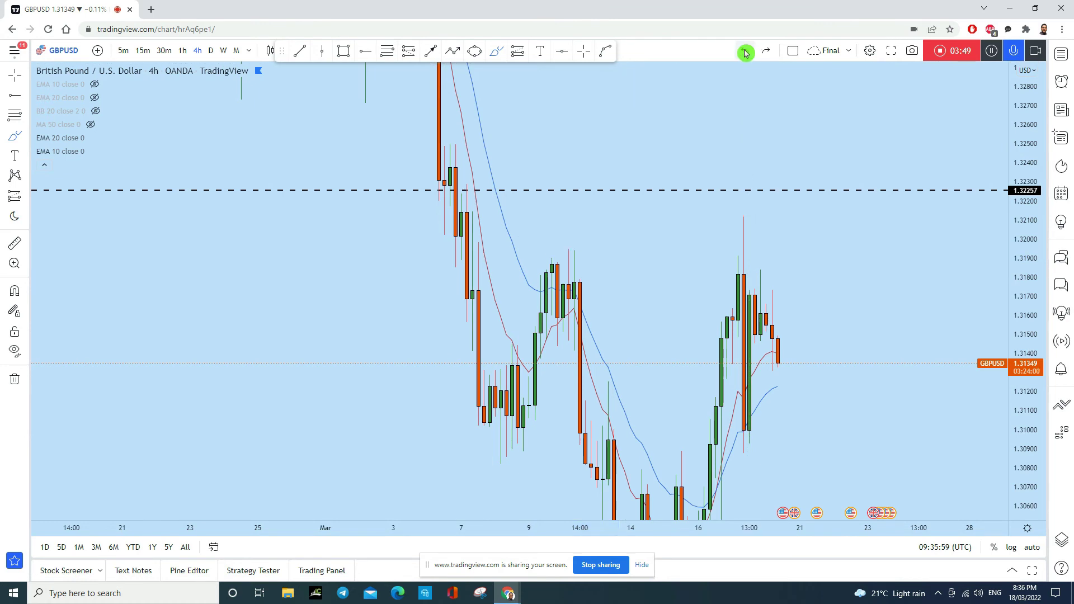
Brush a circle on the 17 March high, a line at about 1.3190 and a stroke down the following drop, and undo them.
left_click_drag(750, 218, 734, 214)
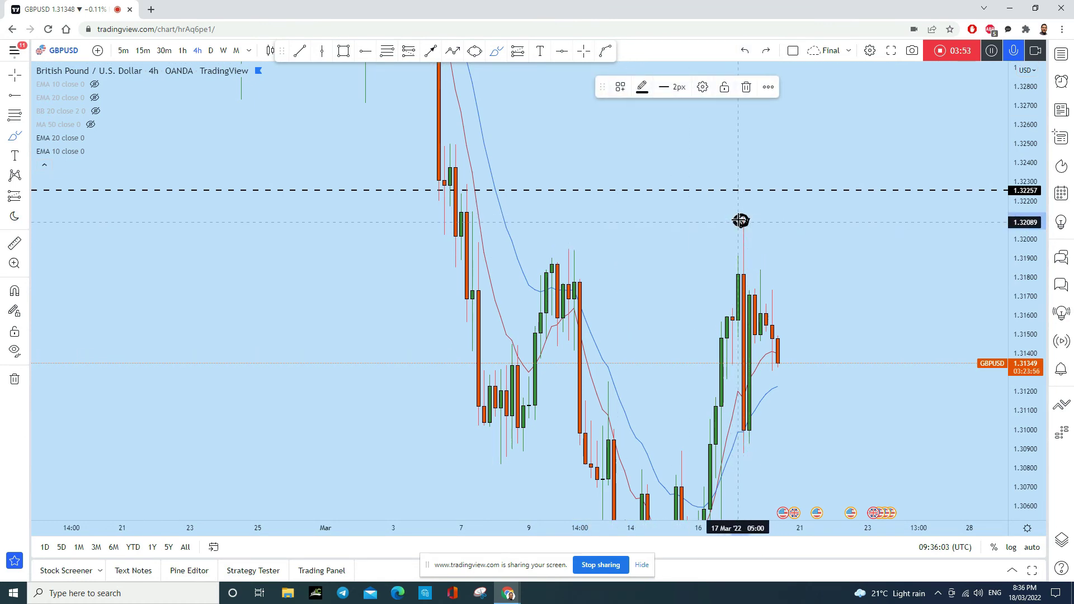
left_click_drag(532, 255, 919, 263)
mouse_move(743, 219)
left_mouse_down()
mouse_move(727, 218)
mouse_move(739, 435)
left_mouse_up()
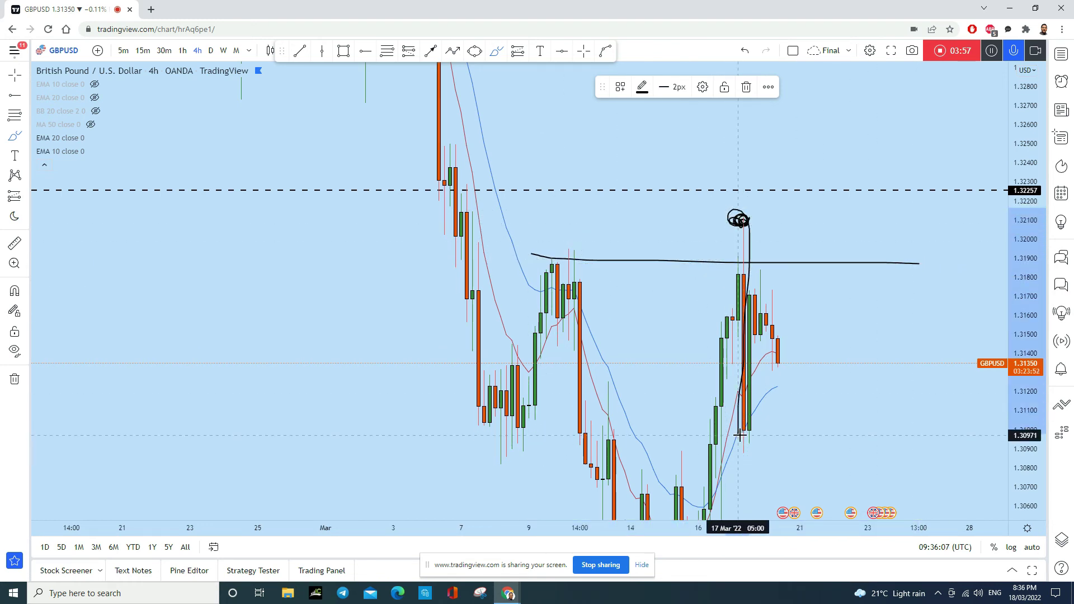
left_click(743, 52)
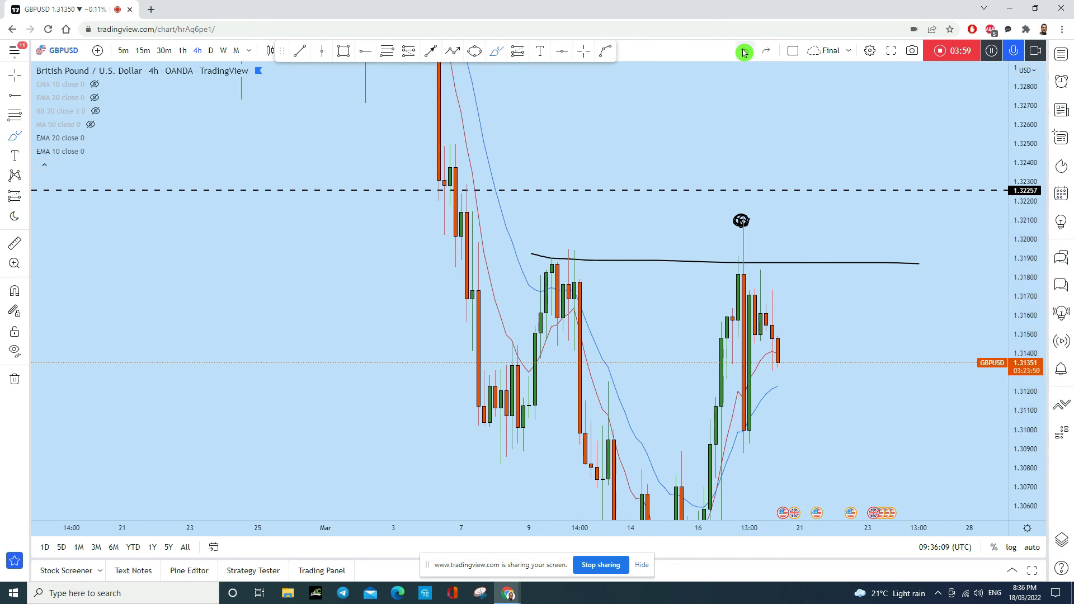
left_click(750, 52)
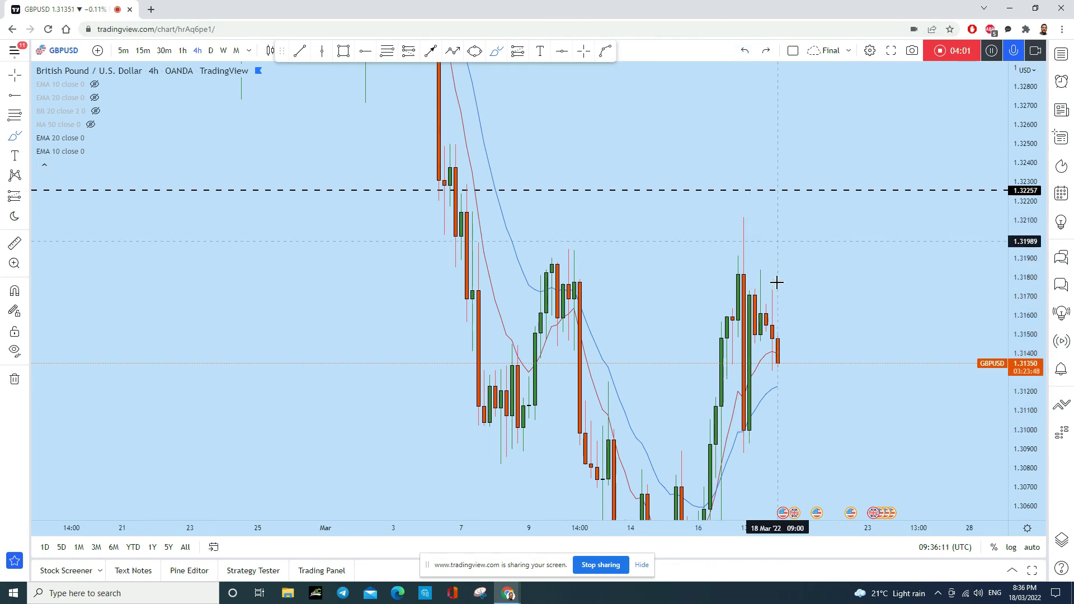
Brush a sideways zigzag ending in a downward arrow and another stroke below the latest 4-hour candle, and undo both.
mouse_move(722, 280)
left_mouse_down()
mouse_move(783, 297)
mouse_move(823, 334)
mouse_move(851, 456)
mouse_move(851, 440)
left_mouse_up()
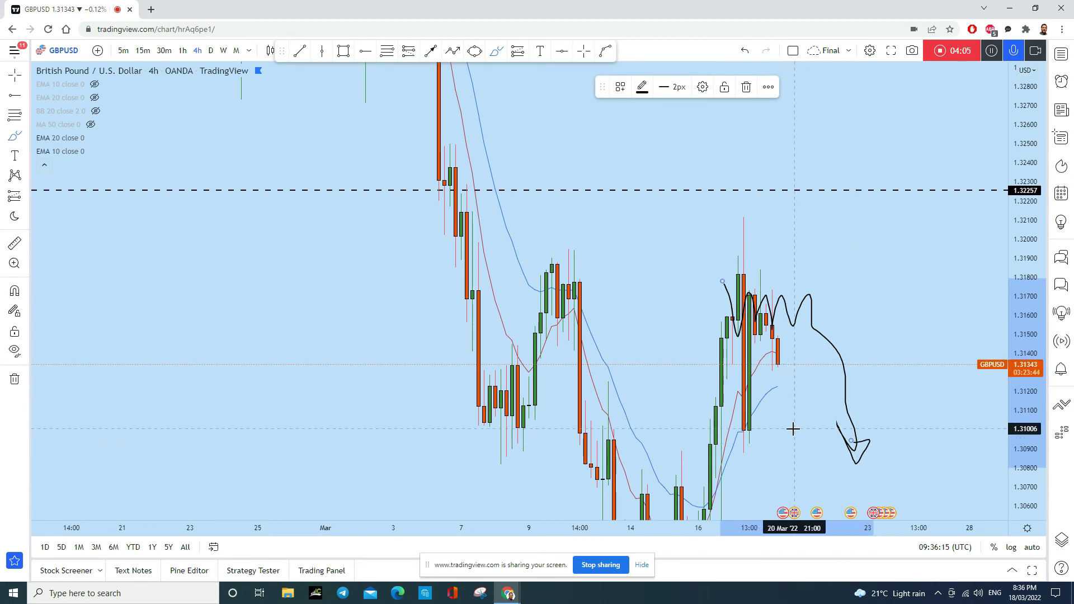
scroll(710, 368, "up", 2)
mouse_move(710, 368)
left_mouse_down()
mouse_move(750, 490)
mouse_move(702, 482)
left_mouse_up()
left_click(746, 52)
left_click(747, 55)
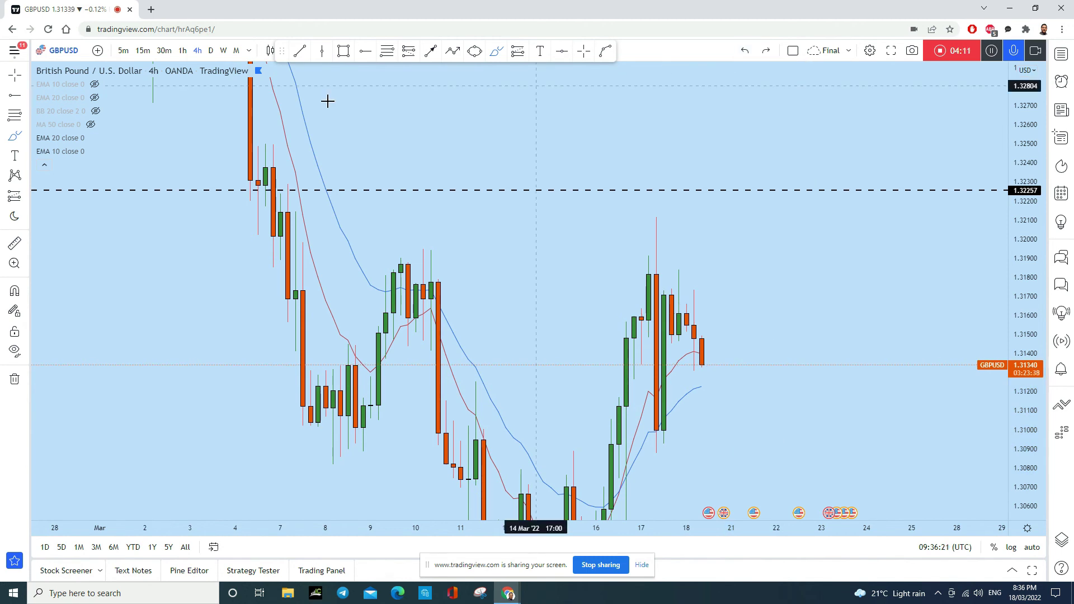
Place a straight path arrow from the latest 4-hour candle at about 1.3135 down to about 1.3034.
left_click(17, 79)
mouse_move(867, 312)
left_mouse_down()
mouse_move(778, 178)
mouse_move(767, 139)
left_mouse_up()
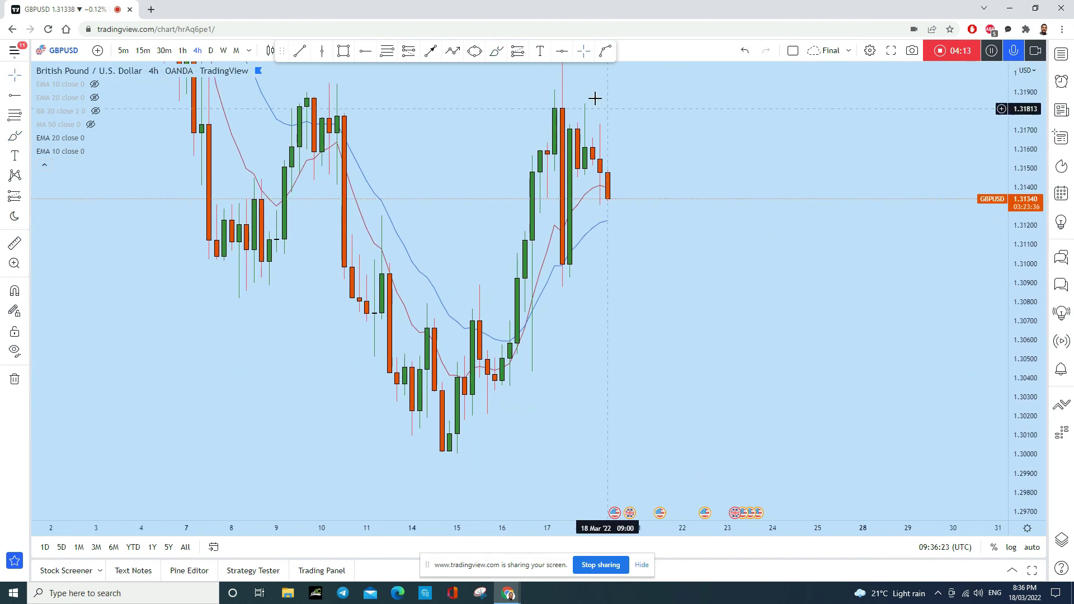
left_click(456, 54)
left_click(608, 197)
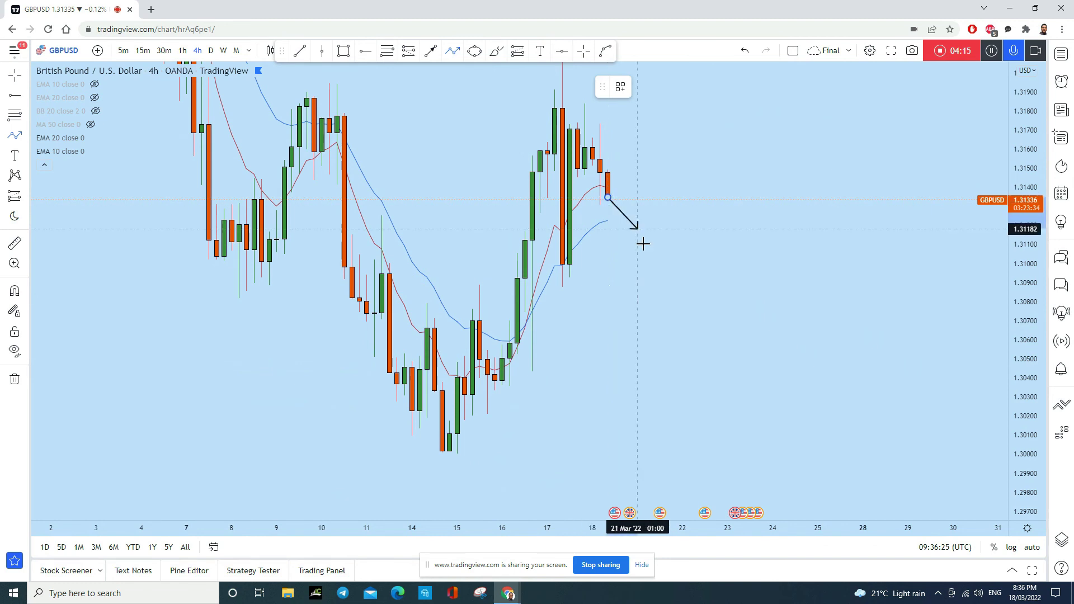
left_click(690, 389)
key("Escape")
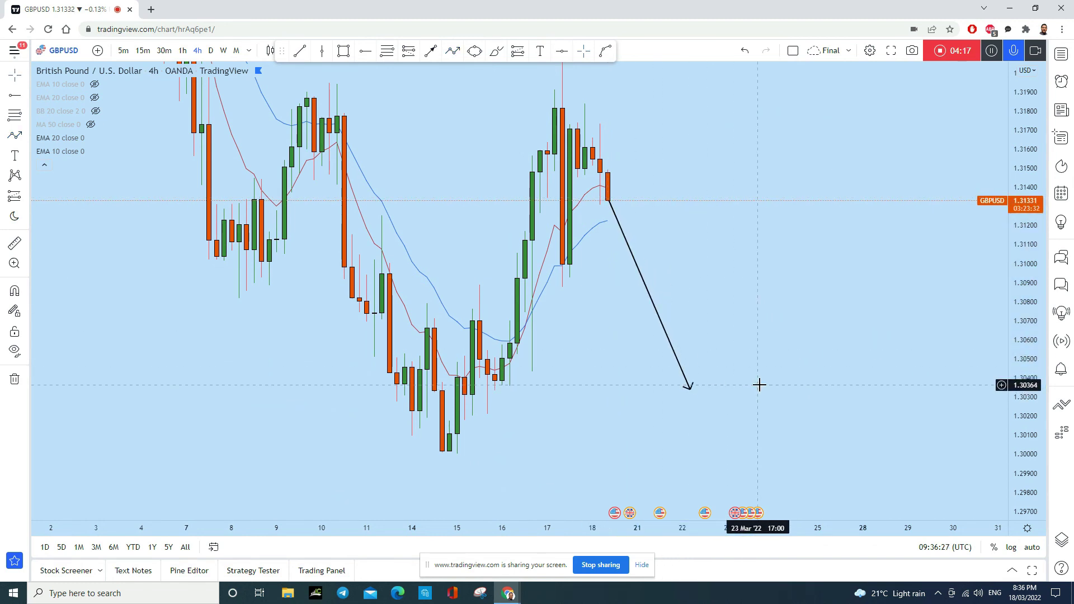